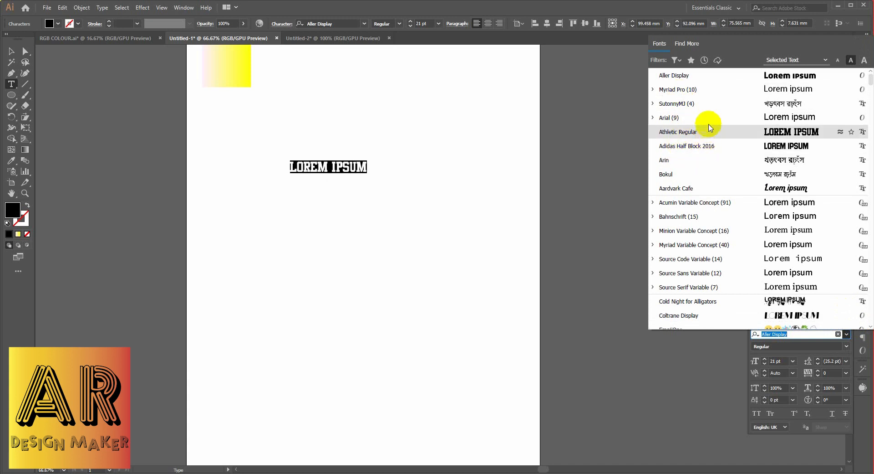
# - Find Times New Roman in the font list and apply it to the selected Lorem ipsum text
pyautogui.scroll(-2, 709, 134)
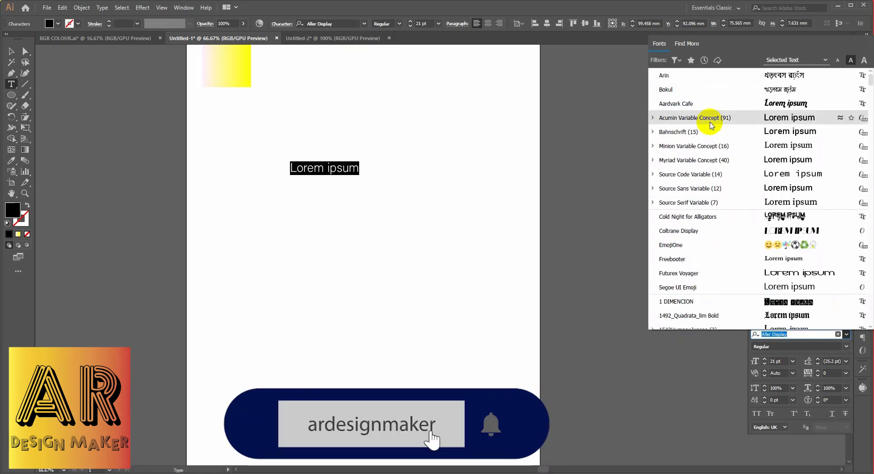
pyautogui.scroll(2, 711, 124)
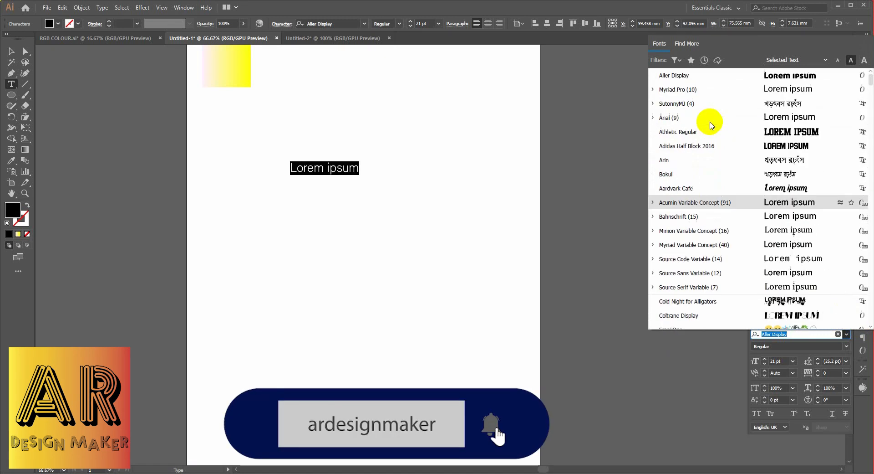
pyautogui.click(777, 60)
pyautogui.click(778, 60)
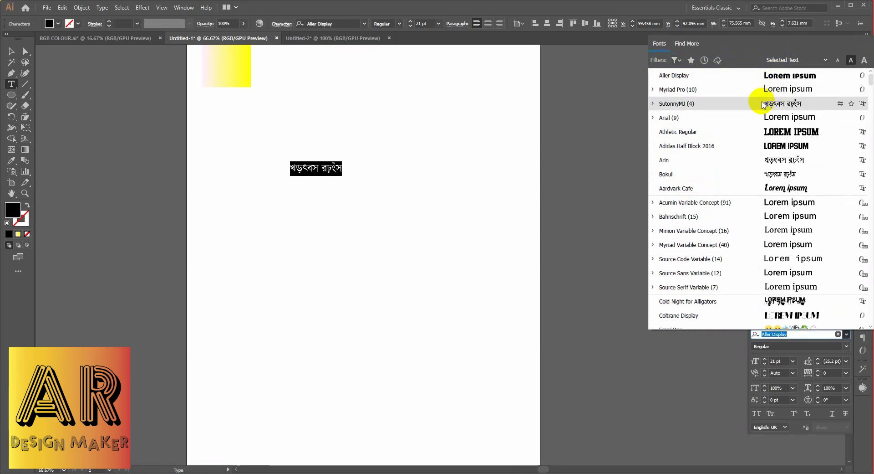
pyautogui.scroll(-1, 751, 85)
pyautogui.scroll(-2, 751, 85)
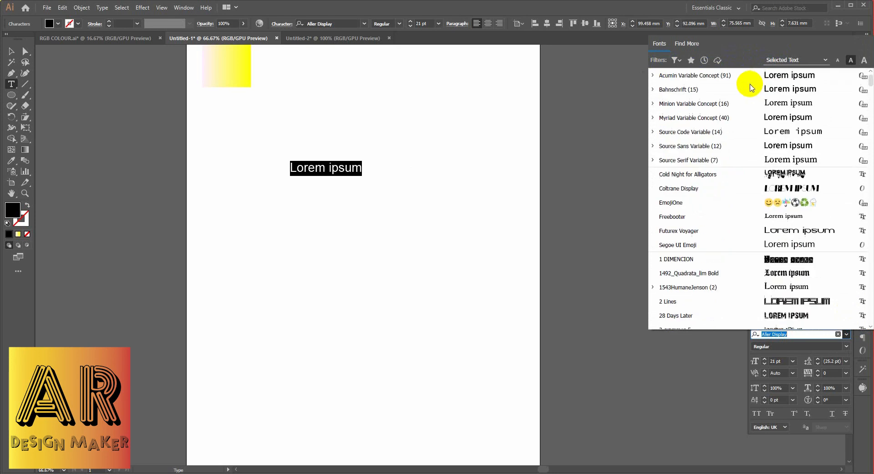
pyautogui.scroll(3, 751, 86)
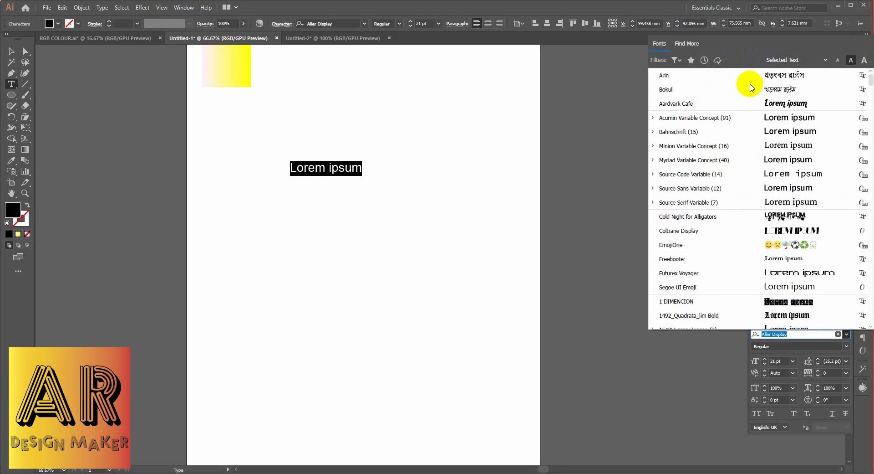
pyautogui.click(796, 60)
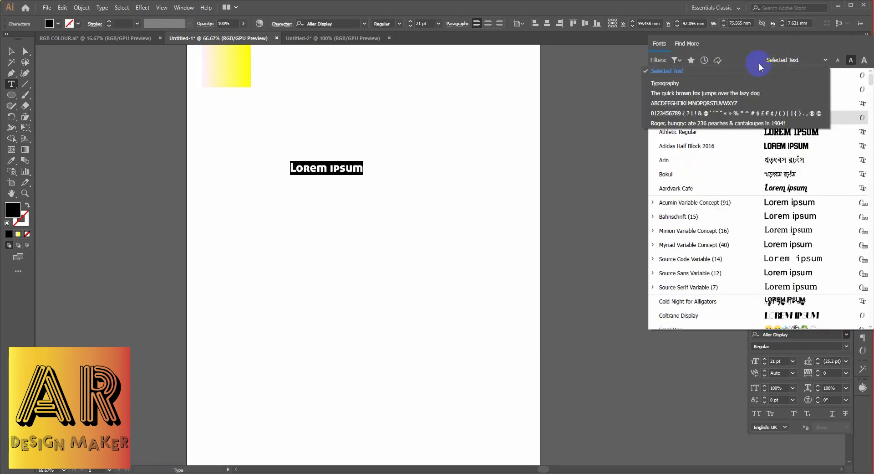
pyautogui.click(782, 61)
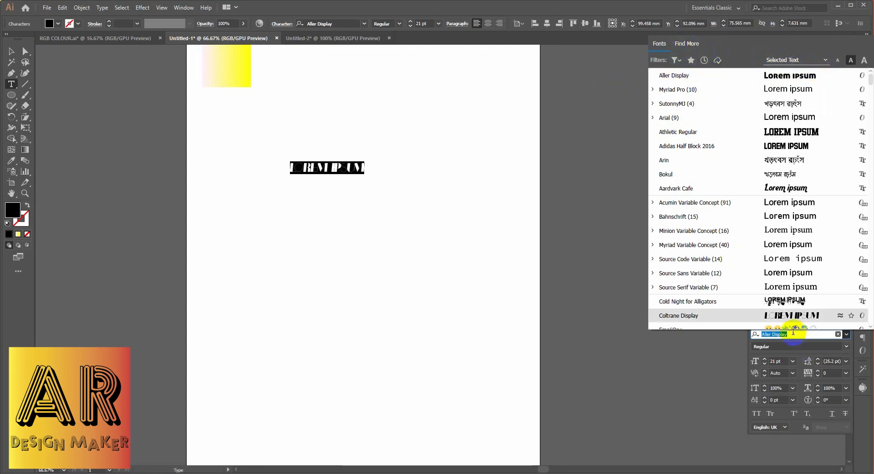
pyautogui.write('tim')
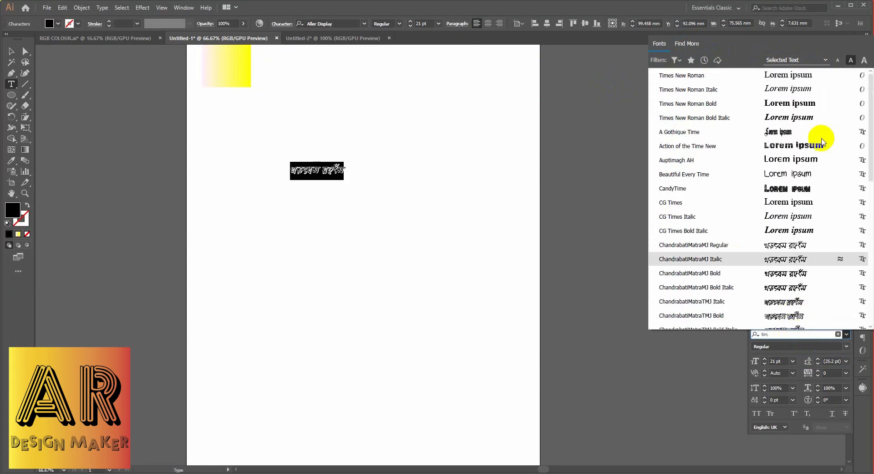
pyautogui.click(754, 75)
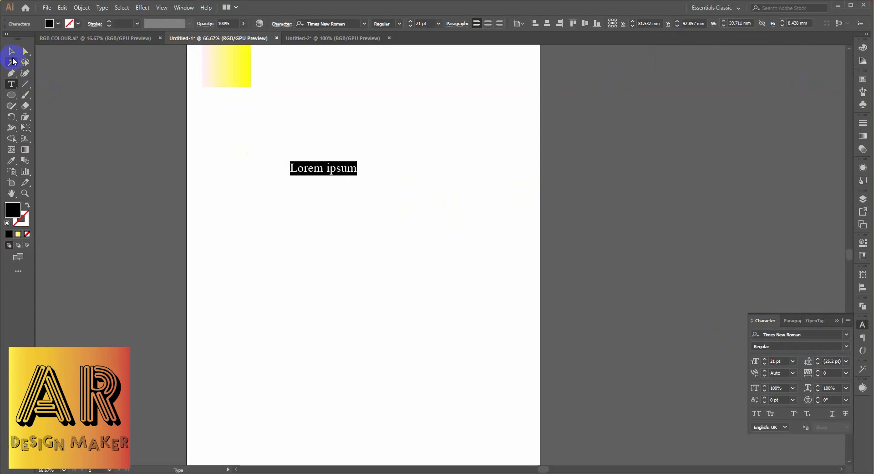
# - Enlarge the Lorem ipsum text proportionally from its center to roughly three times its size
pyautogui.click(12, 51)
pyautogui.click(329, 177)
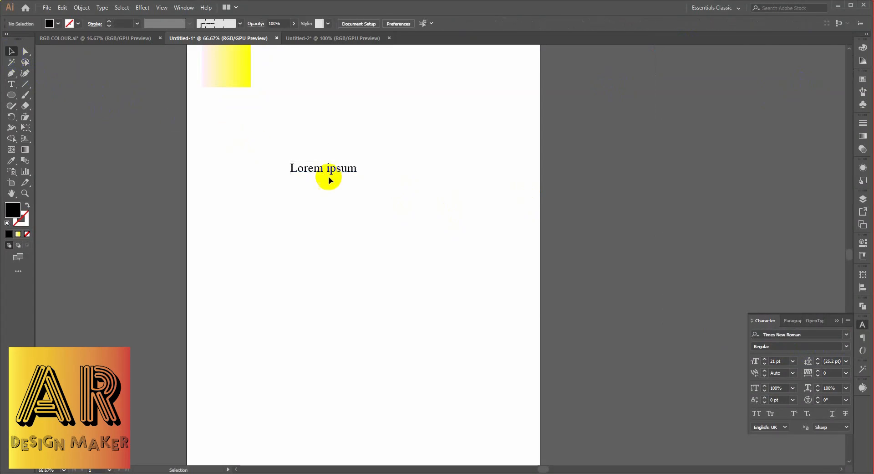
pyautogui.click(357, 178)
pyautogui.moveTo(358, 185); pyautogui.dragTo(426, 211)
pyautogui.click(467, 237)
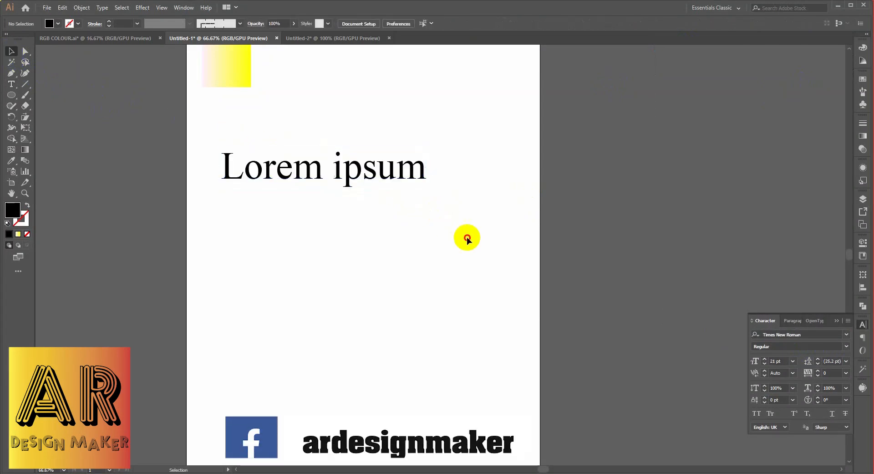
# - Delete the enlarged text and place a new Lorem ipsum point text in the upper part of the artboard, scaled to about 45.3 pt
pyautogui.moveTo(467, 238); pyautogui.dragTo(273, 117)
pyautogui.press('Delete')
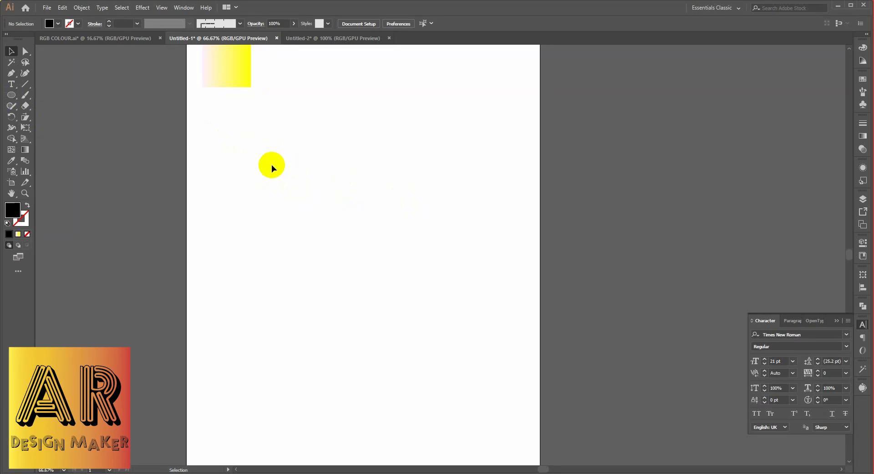
pyautogui.click(12, 84)
pyautogui.click(310, 160)
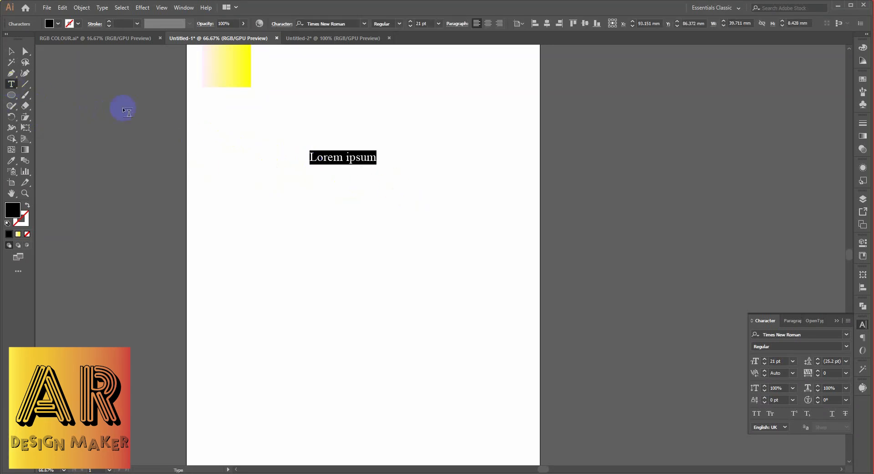
pyautogui.click(12, 51)
pyautogui.click(257, 140)
pyautogui.moveTo(373, 175); pyautogui.dragTo(439, 189)
pyautogui.click(439, 190)
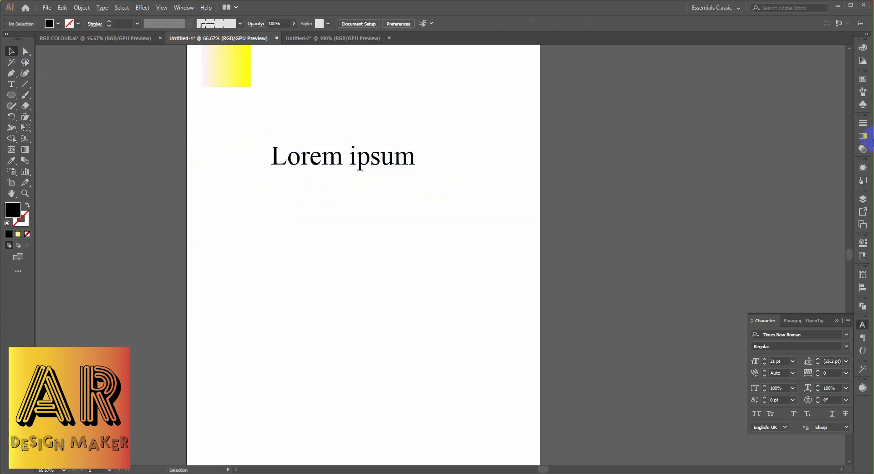
# - Delete the last pattern brush from the document's brush library
pyautogui.click(867, 106)
pyautogui.click(862, 91)
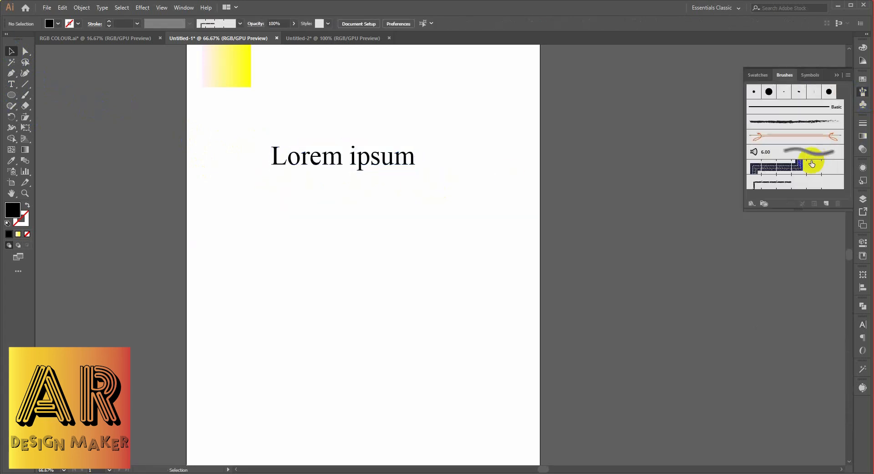
pyautogui.click(797, 182)
pyautogui.click(838, 203)
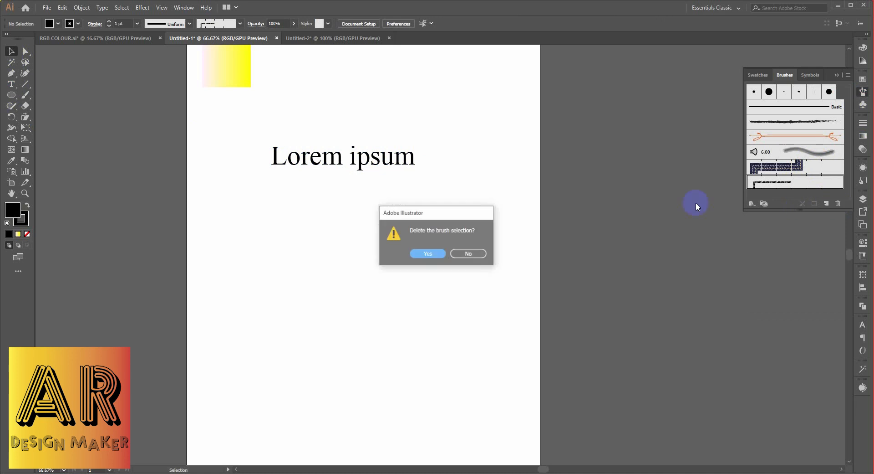
pyautogui.click(427, 258)
# - Expand the Lorem ipsum text into outlines with the Object and Fill options
pyautogui.click(343, 167)
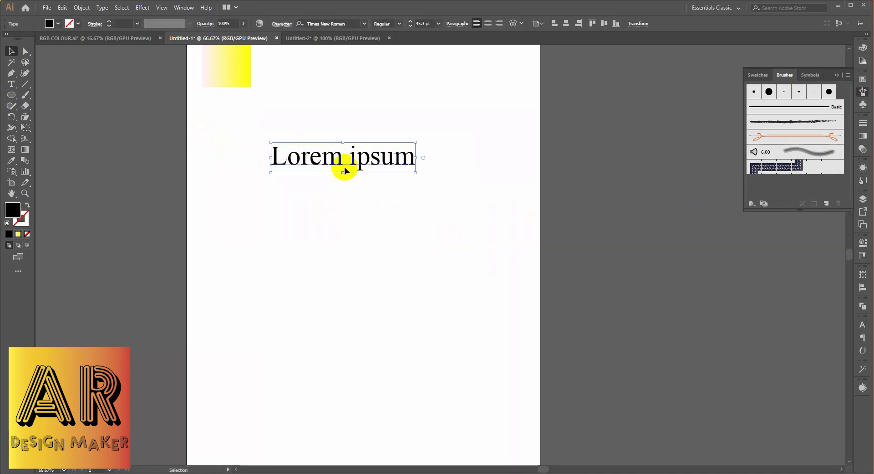
pyautogui.click(75, 8)
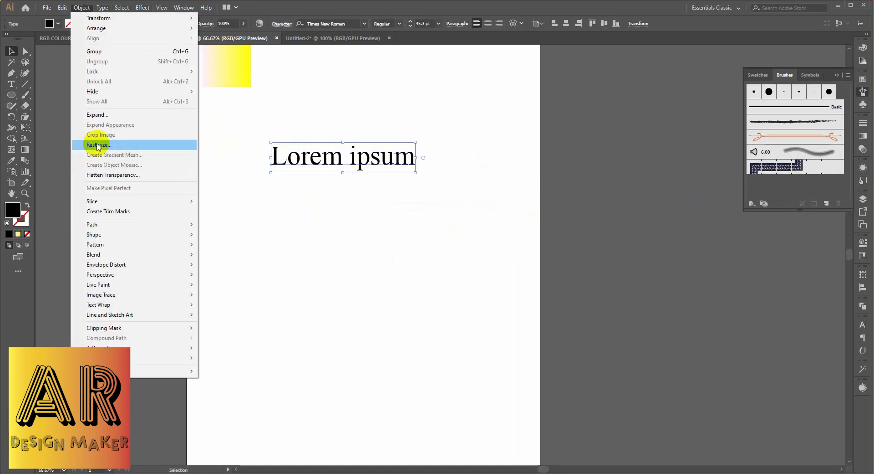
pyautogui.click(110, 118)
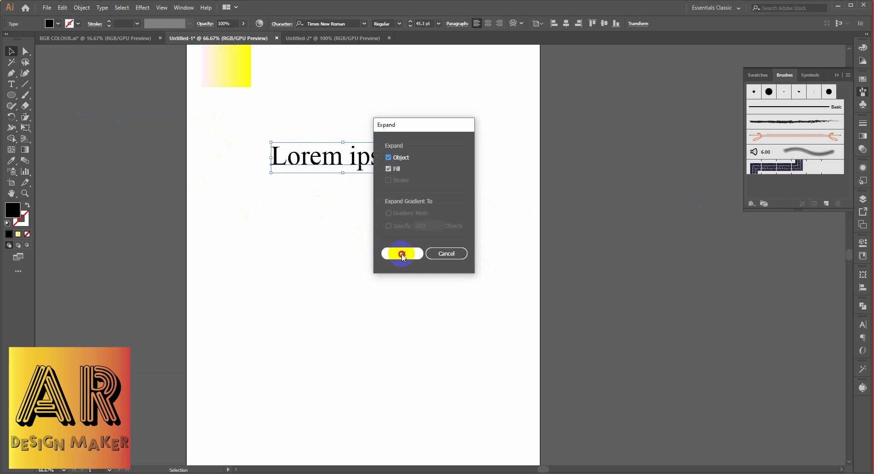
pyautogui.click(400, 253)
pyautogui.click(268, 131)
# - Create a pattern brush from the expanded Lorem ipsum text, keeping the default name and options
pyautogui.click(314, 148)
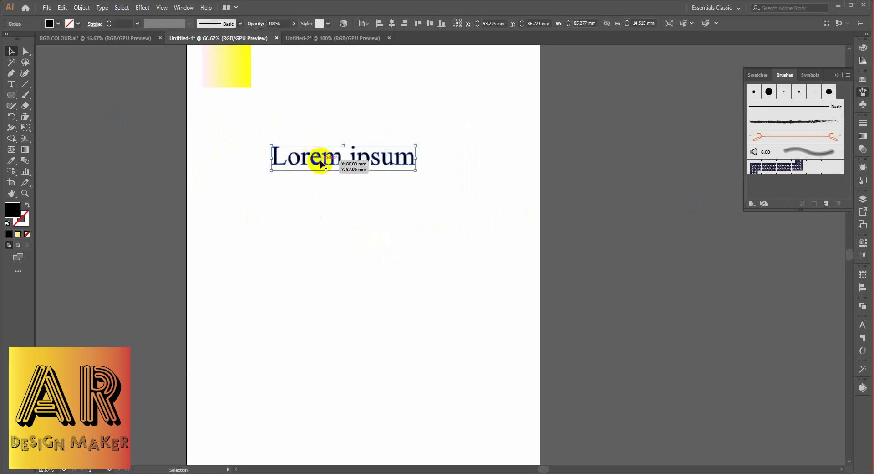
pyautogui.moveTo(321, 163)
pyautogui.mouseDown()
pyautogui.moveTo(816, 148)
pyautogui.moveTo(827, 168)
pyautogui.moveTo(780, 146)
pyautogui.mouseUp()
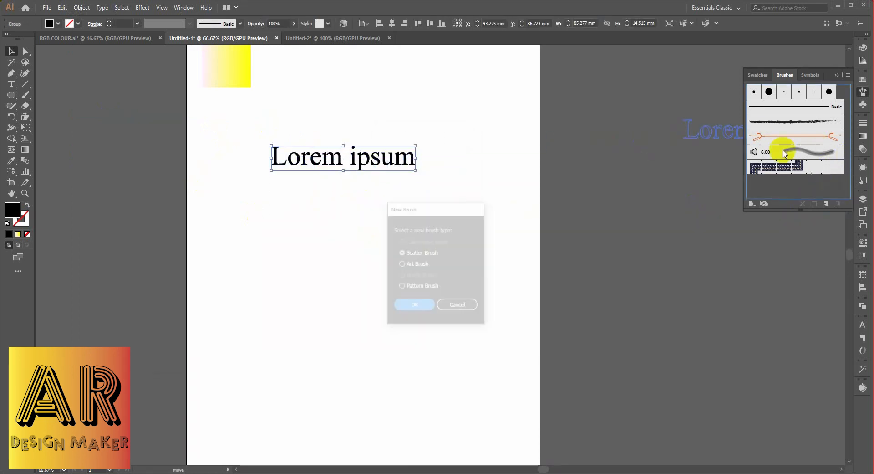
pyautogui.click(402, 286)
pyautogui.click(416, 307)
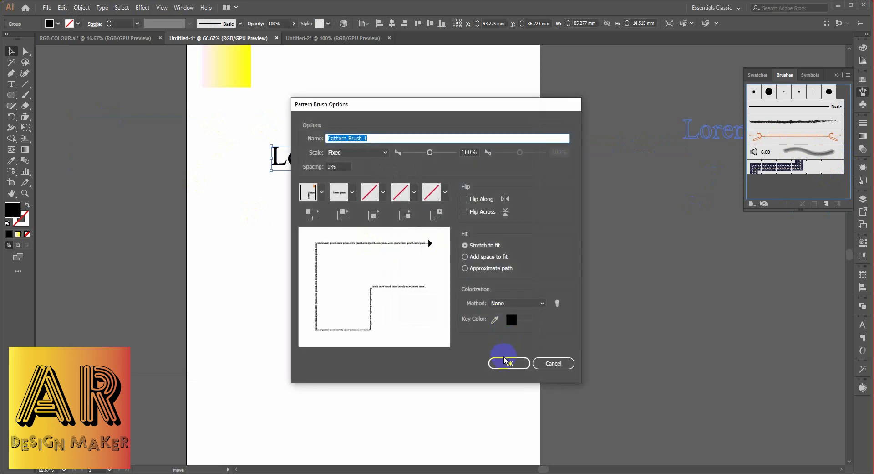
pyautogui.click(504, 363)
# - Move the expanded Lorem ipsum text up the artboard to just below the level of the yellow gradient square
pyautogui.click(394, 215)
pyautogui.moveTo(340, 156); pyautogui.dragTo(350, 97)
pyautogui.click(47, 136)
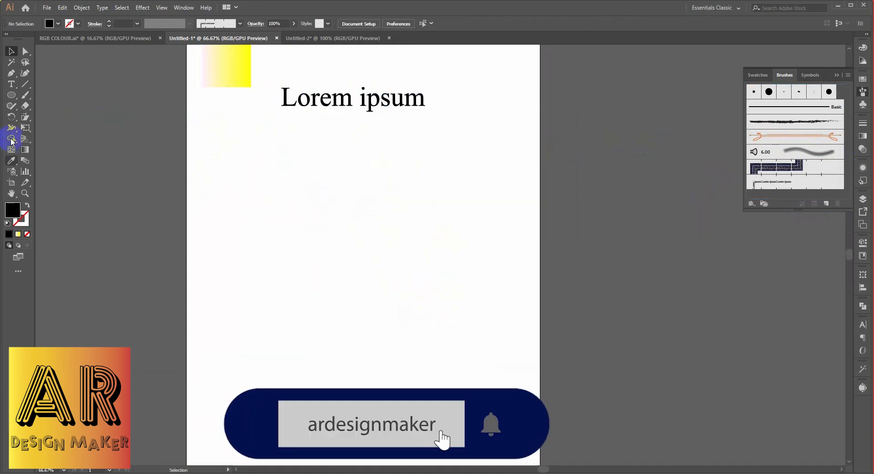
# - Draw a circle about 118 mm in diameter below the text and swap its fill and stroke, leaving only a black outline
pyautogui.click(12, 97)
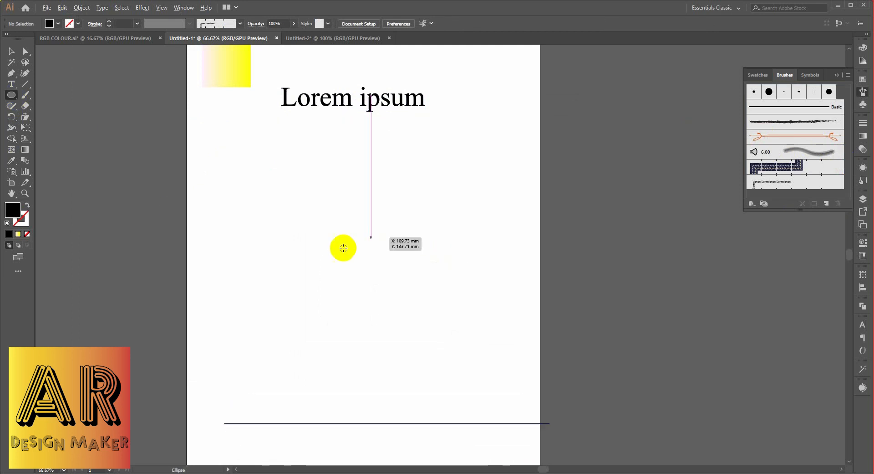
pyautogui.moveTo(364, 266); pyautogui.dragTo(465, 362)
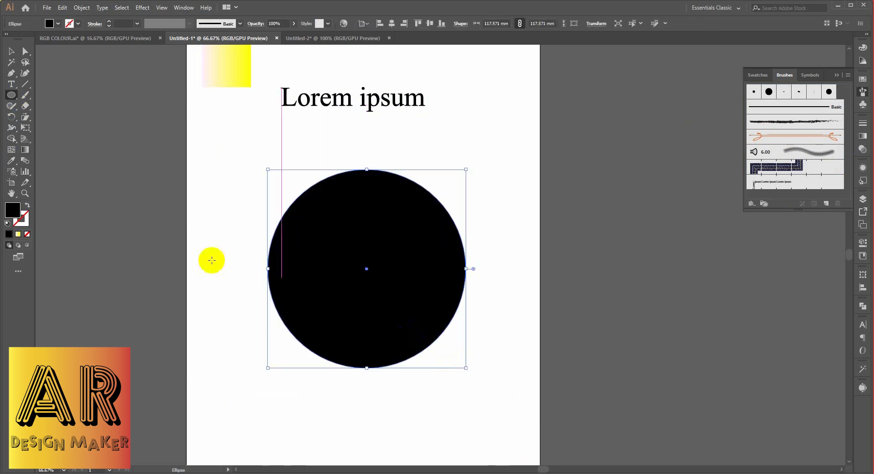
pyautogui.click(28, 207)
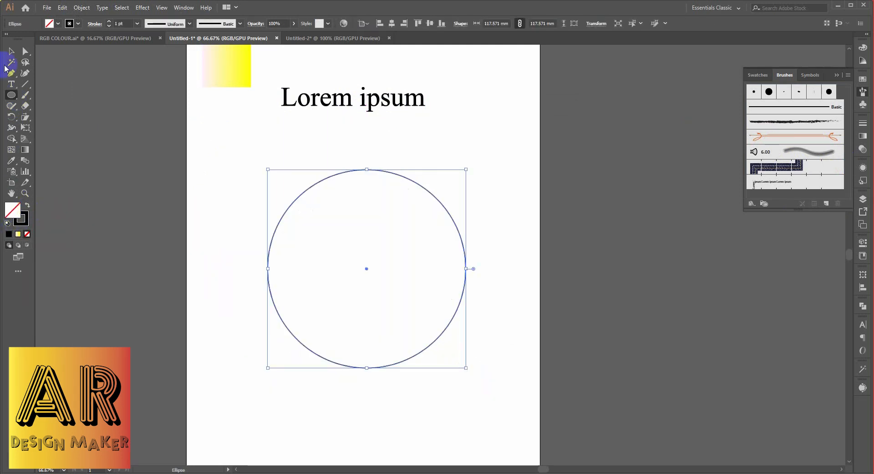
# - Apply the new Lorem ipsum pattern brush to the circle's stroke
pyautogui.click(10, 53)
pyautogui.click(218, 195)
pyautogui.click(396, 279)
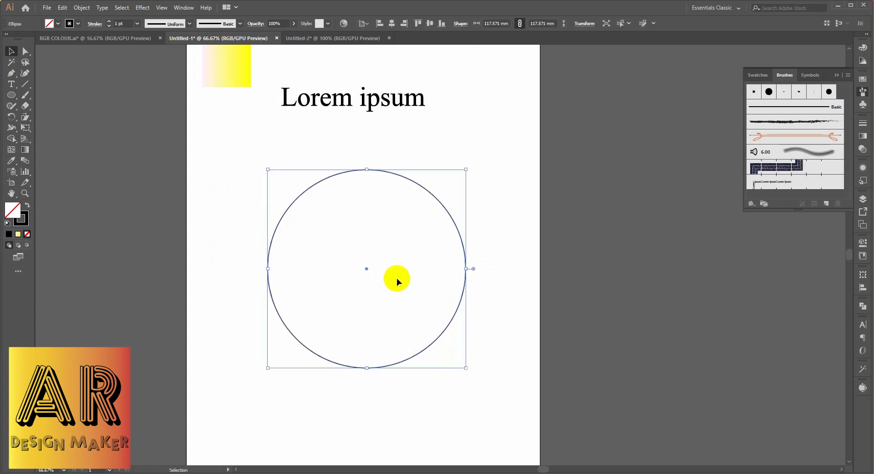
pyautogui.click(787, 181)
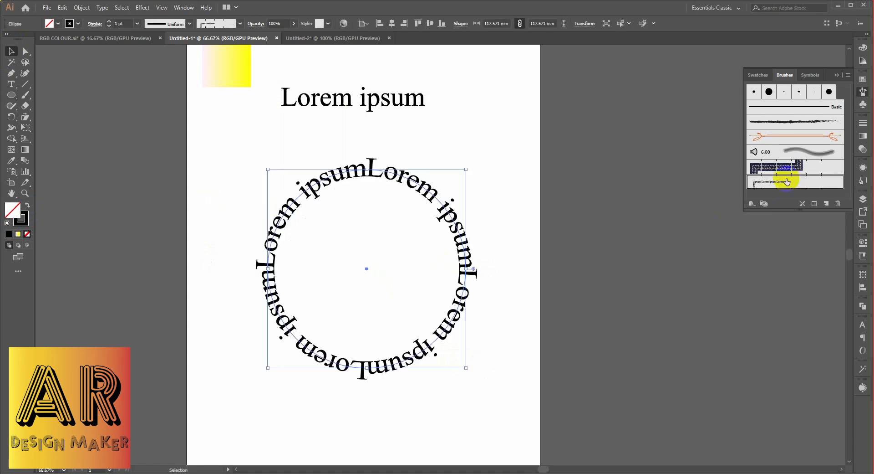
# - Apply the triangular width profile to the circle's stroke so the text tapers from full width to a point
pyautogui.click(189, 25)
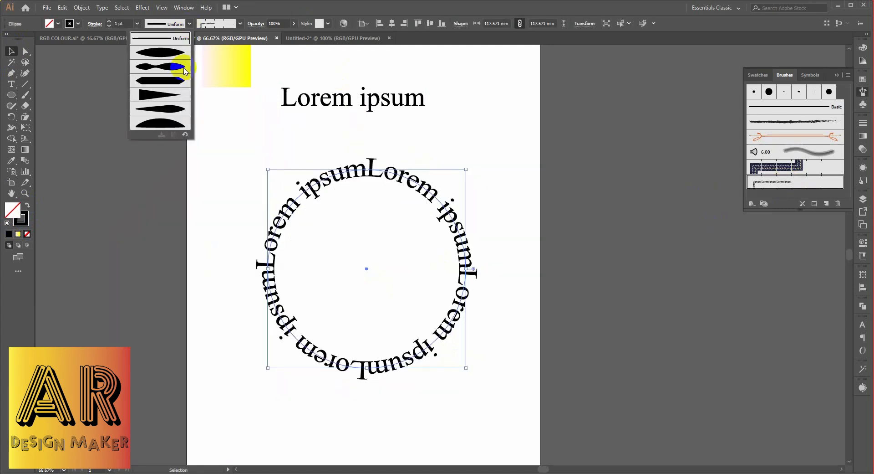
pyautogui.click(175, 94)
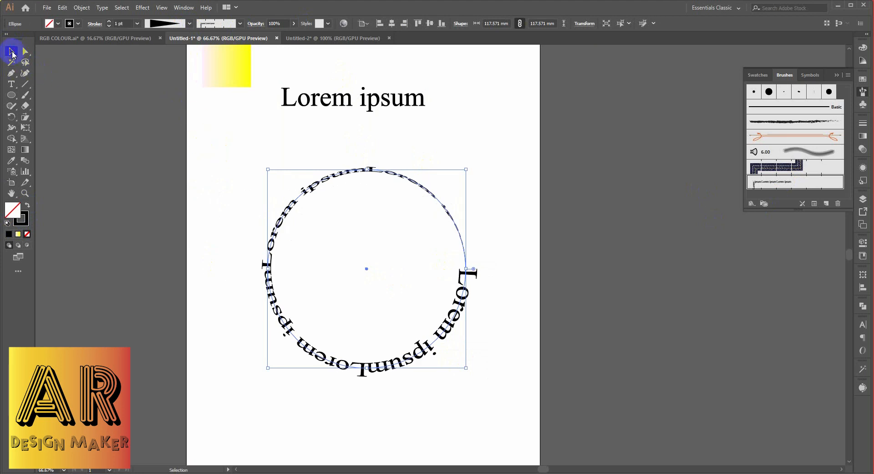
pyautogui.click(146, 149)
pyautogui.moveTo(188, 153); pyautogui.dragTo(504, 353)
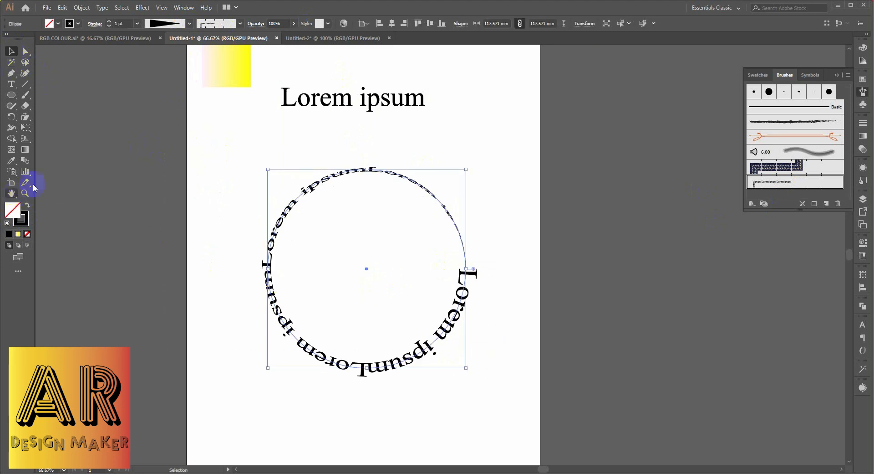
# - Start a Transform effect on the tapered text circle, with horizontal and vertical scale at 92% and the preview turned on
pyautogui.click(184, 228)
pyautogui.moveTo(225, 224); pyautogui.dragTo(451, 316)
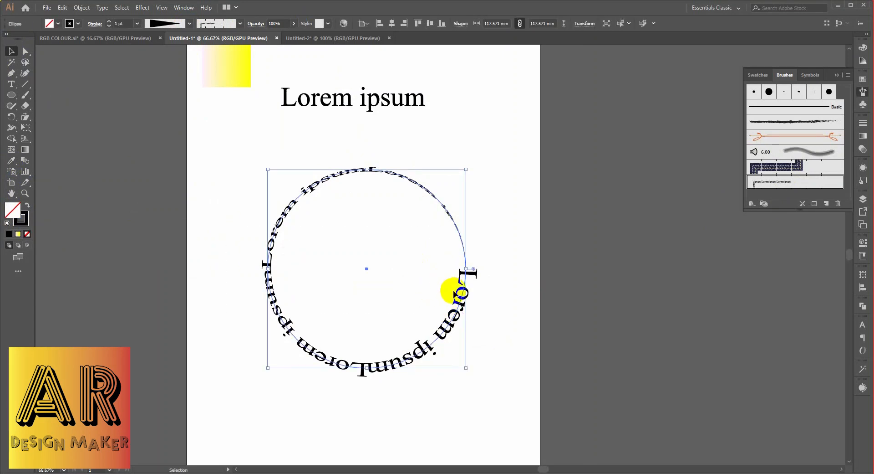
pyautogui.click(143, 8)
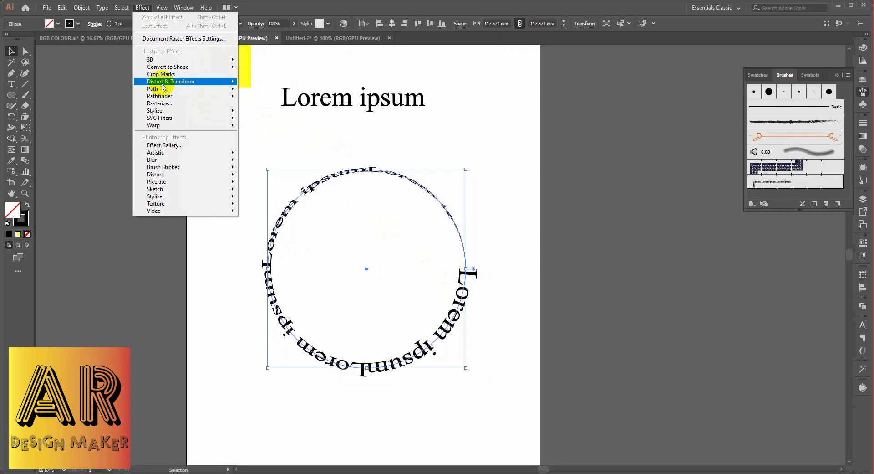
pyautogui.moveTo(203, 82)
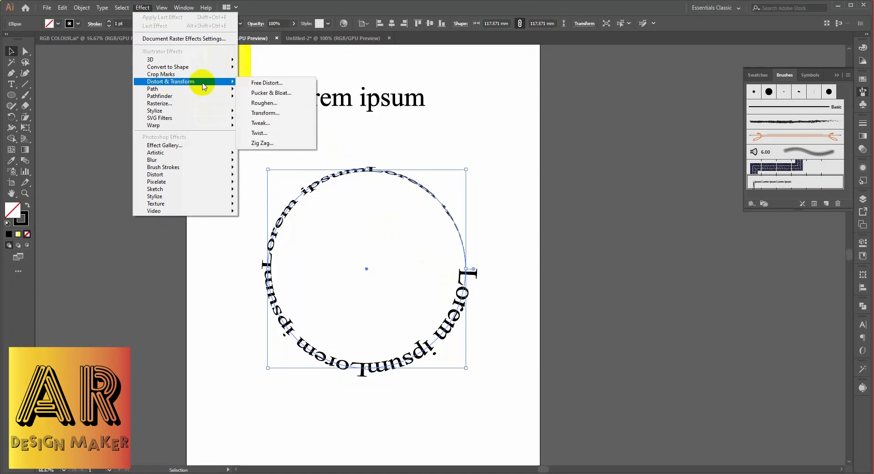
pyautogui.click(266, 112)
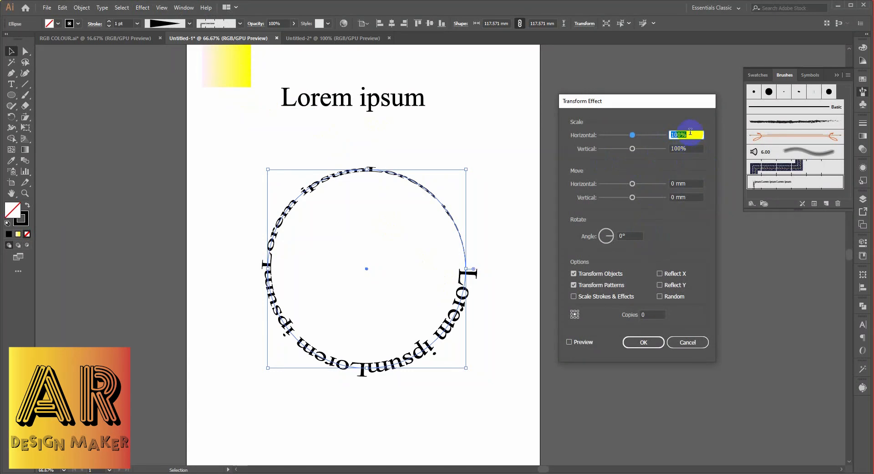
pyautogui.press('Down')
pyautogui.press('Down')
pyautogui.click(692, 147)
pyautogui.press('Down')
pyautogui.press('Down')
pyautogui.press('Down')
pyautogui.press('Down')
pyautogui.press('Down')
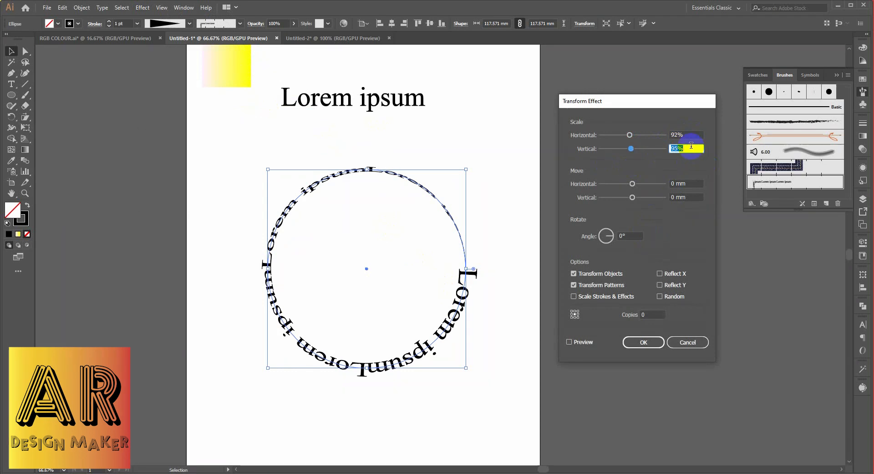
pyautogui.press('Down')
pyautogui.press('Down')
pyautogui.click(584, 347)
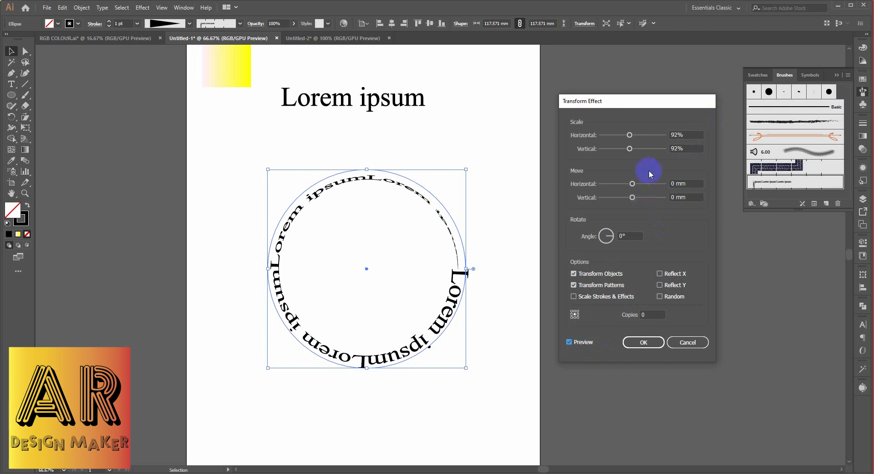
# - Set the Transform effect's horizontal and vertical scale to 88%
pyautogui.click(683, 135)
pyautogui.press('Down')
pyautogui.press('Down')
pyautogui.press('Down')
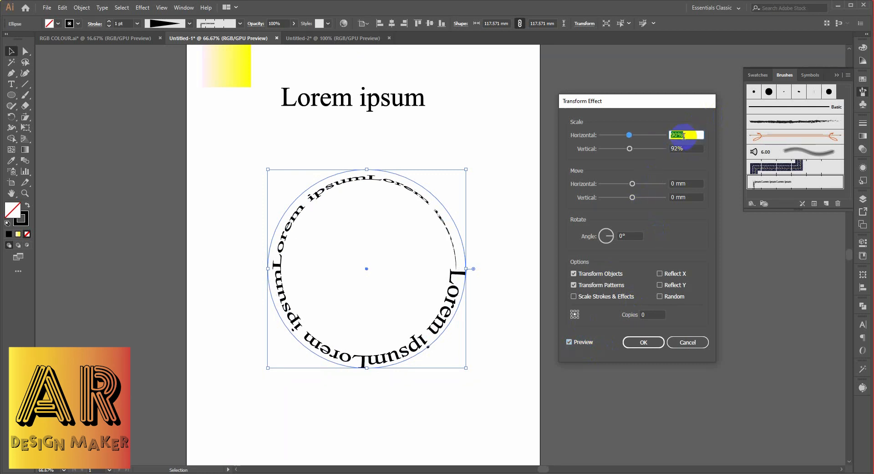
pyautogui.press('Down')
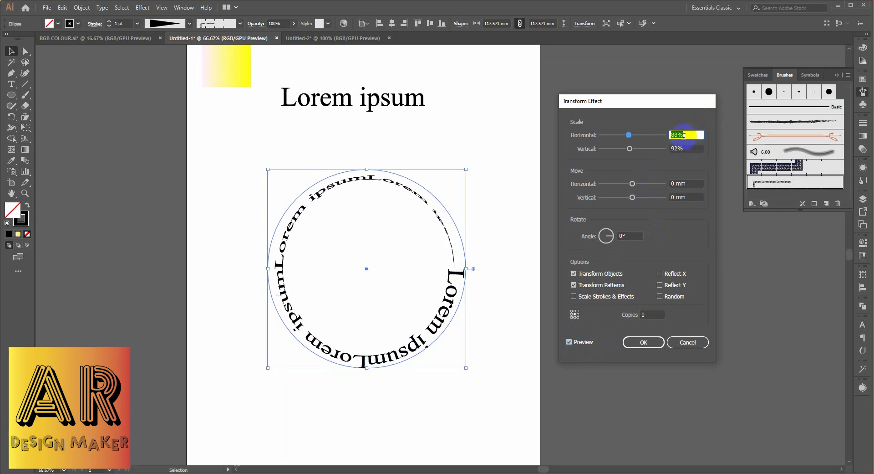
pyautogui.scroll(-3, 687, 148)
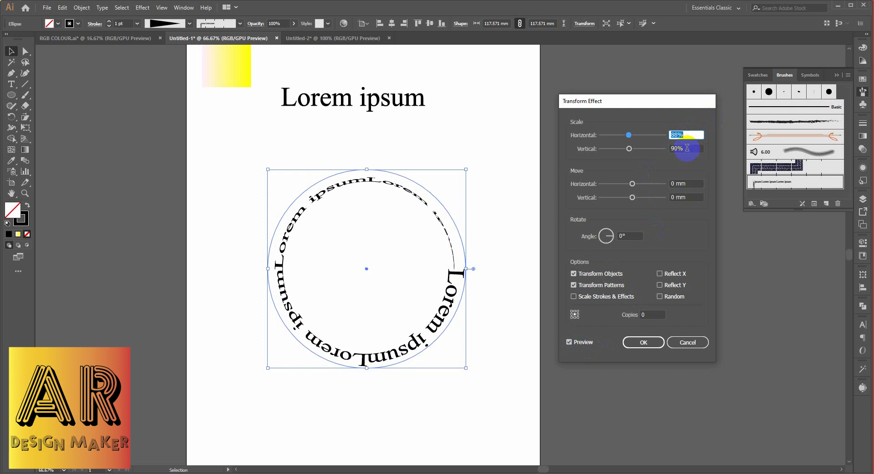
pyautogui.scroll(-1, 687, 148)
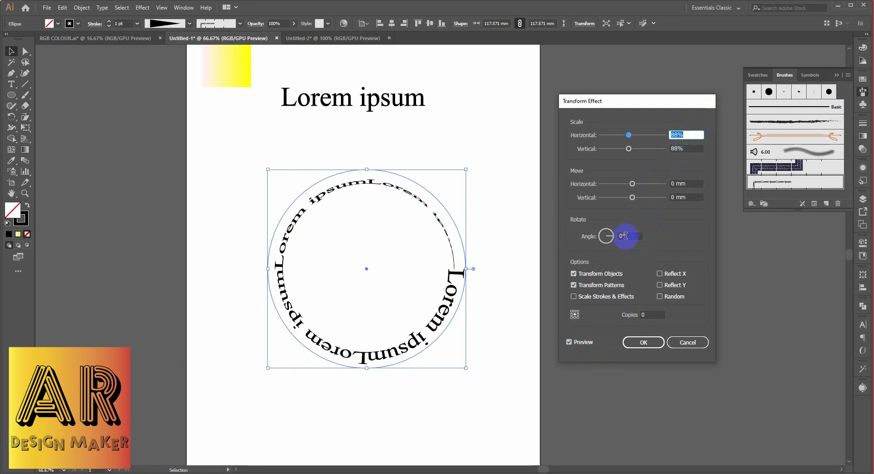
# - Set the Transform effect's rotation angle to -10°
pyautogui.click(629, 236)
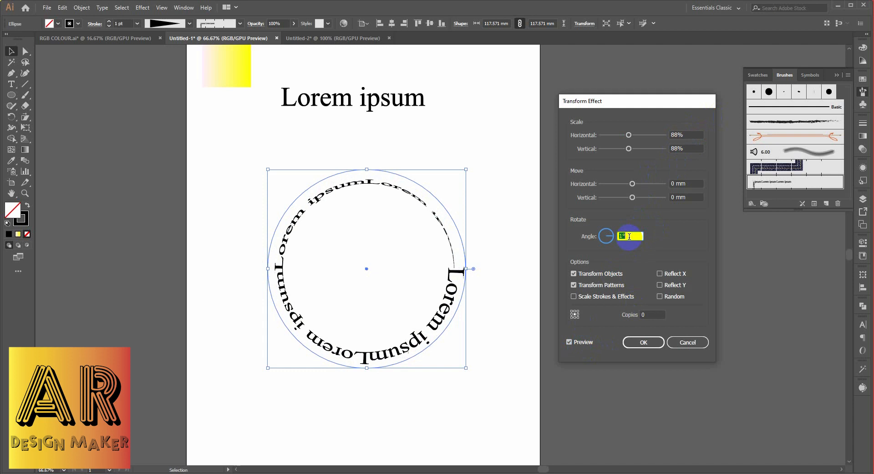
pyautogui.scroll(-7, 628, 235)
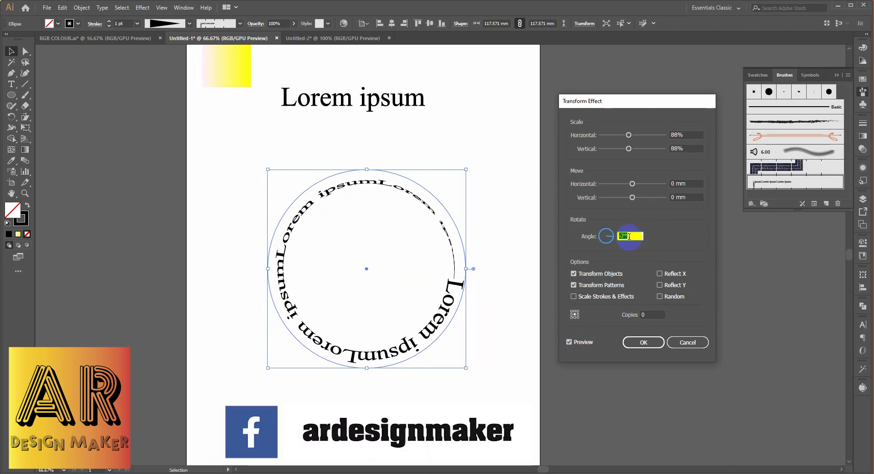
pyautogui.scroll(-3, 628, 236)
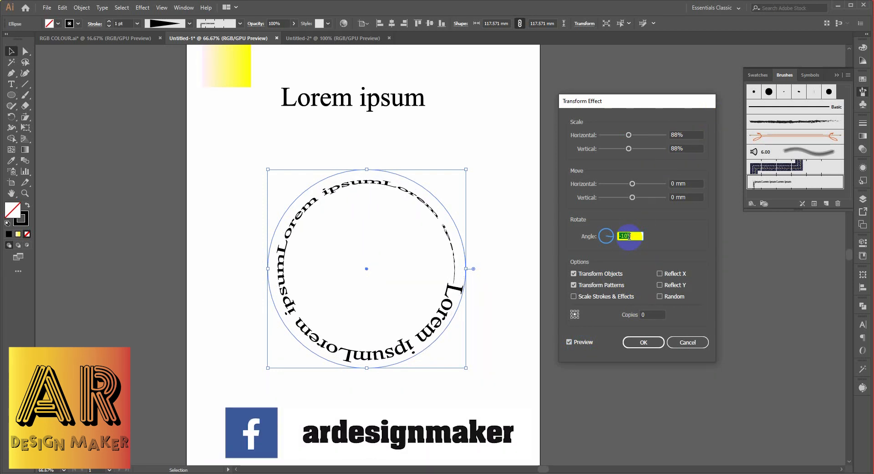
pyautogui.scroll(-1, 629, 236)
pyautogui.scroll(-1, 629, 236)
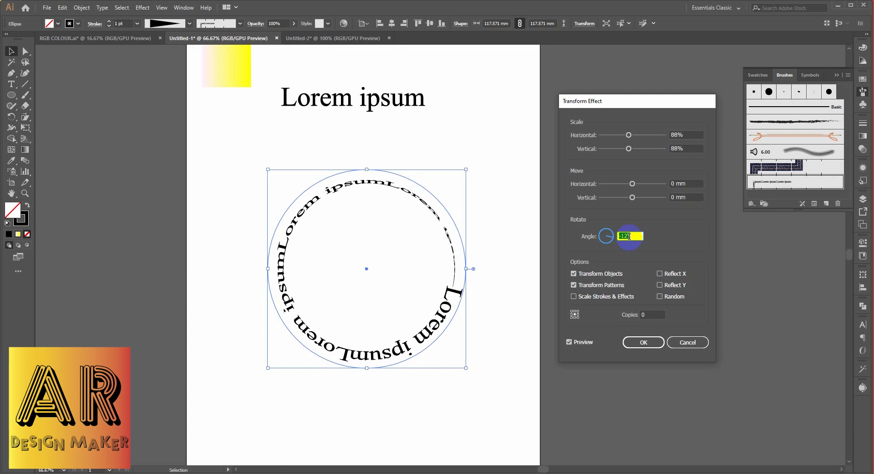
pyautogui.scroll(-1, 629, 236)
pyautogui.scroll(5, 629, 236)
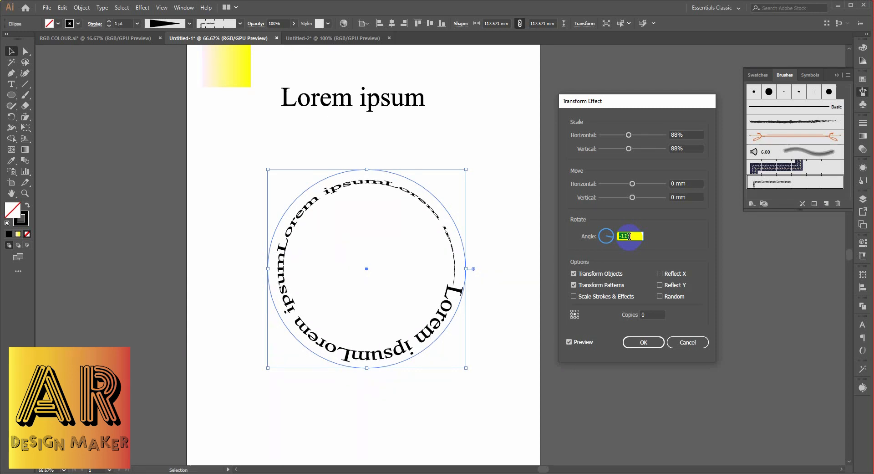
pyautogui.scroll(-2, 629, 236)
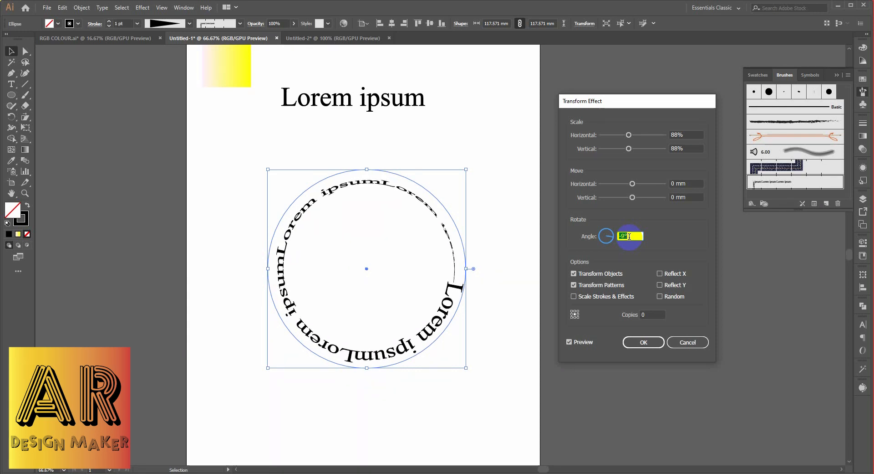
# - Try 30 copies in the Transform effect and reduce the number of copies to 20
pyautogui.click(650, 314)
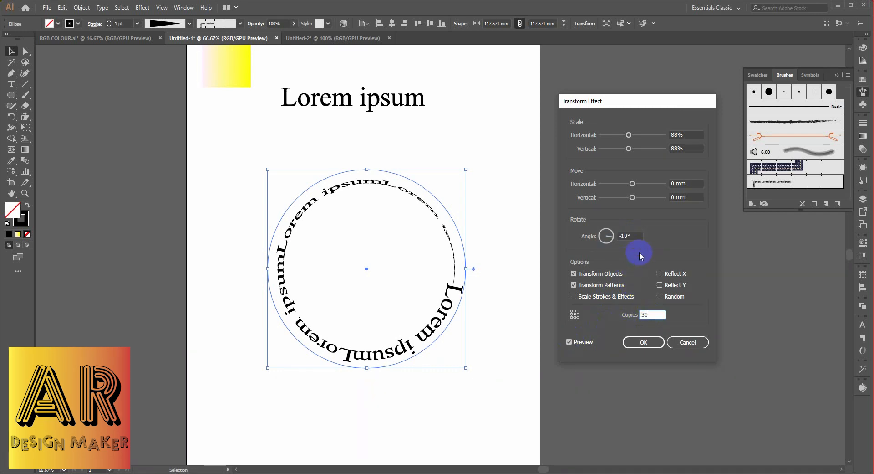
pyautogui.click(639, 236)
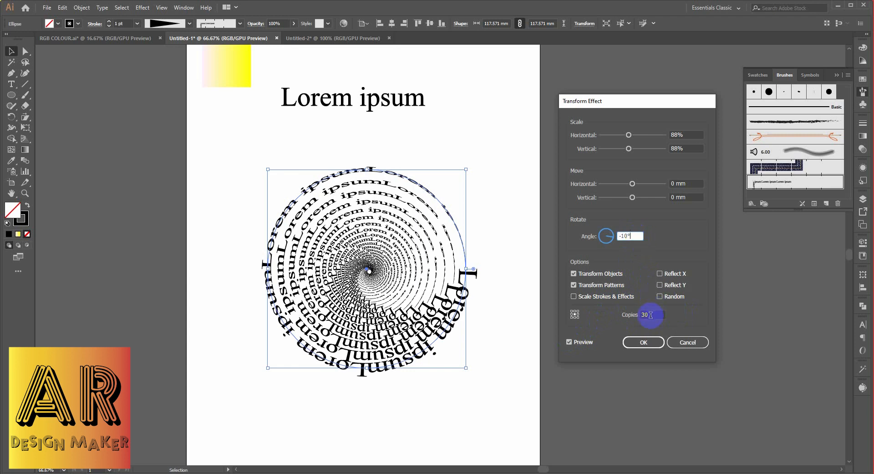
pyautogui.moveTo(651, 314); pyautogui.dragTo(630, 318)
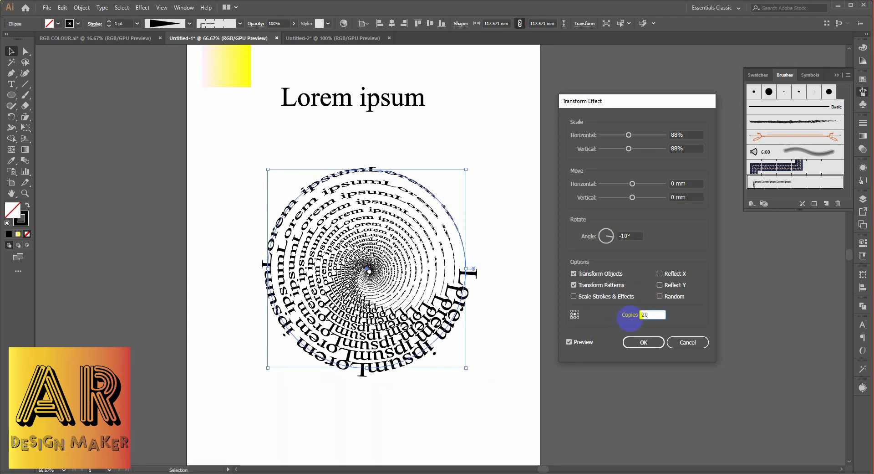
pyautogui.write('20')
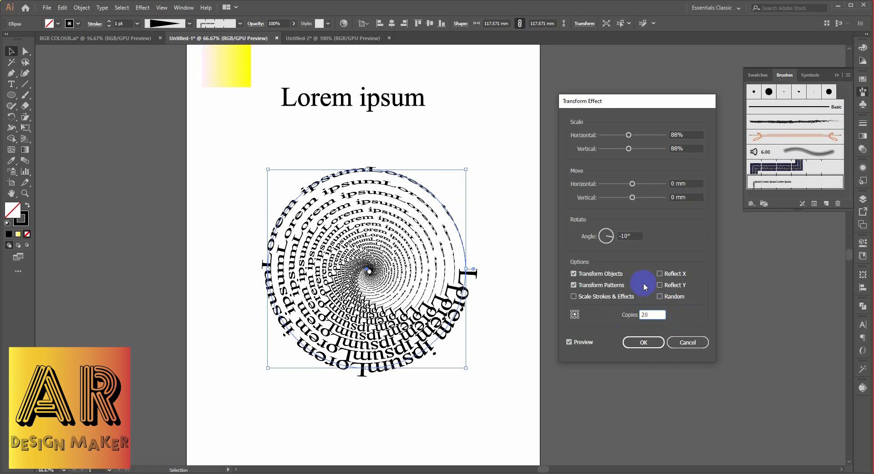
# - Set the Transform effect's rotation angle to -5°
pyautogui.click(636, 234)
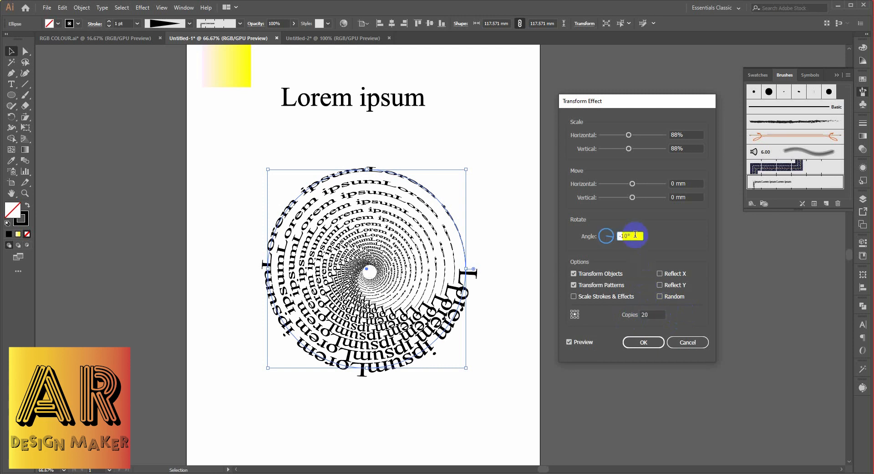
pyautogui.press('Up')
pyautogui.press('Up')
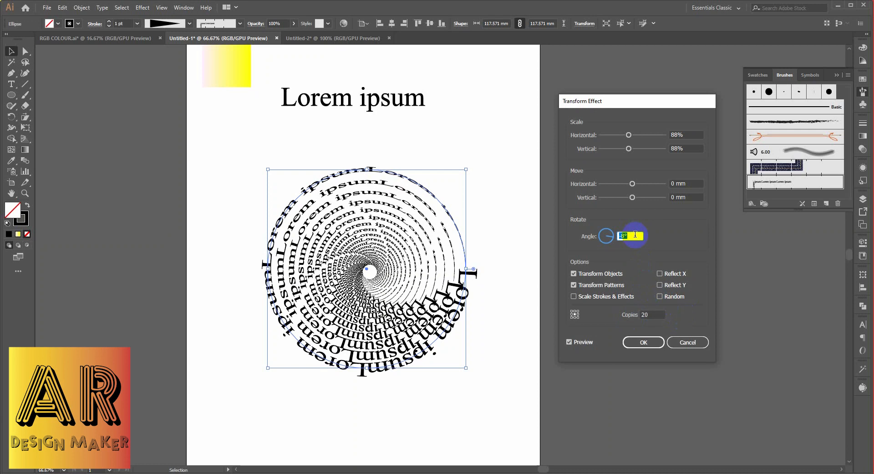
pyautogui.press('Up')
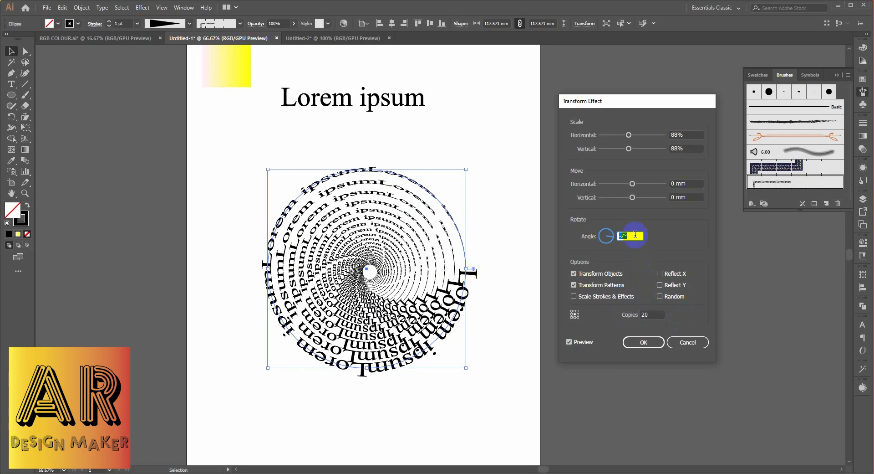
pyautogui.press('Up')
pyautogui.press('Up')
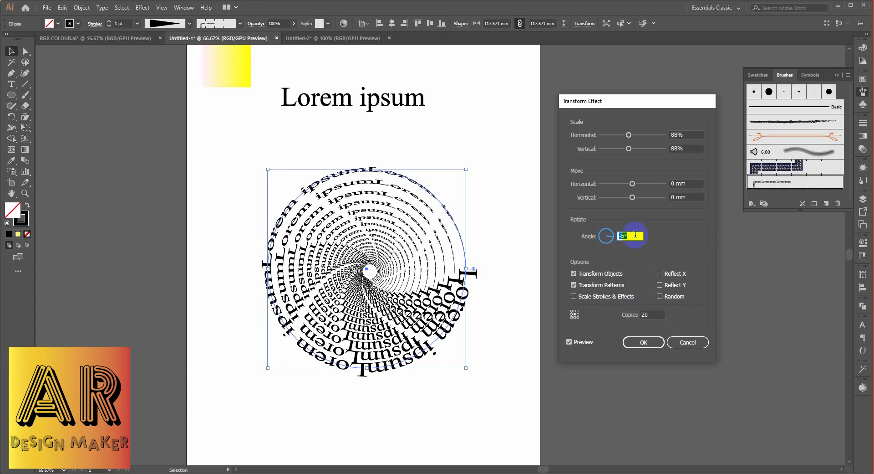
# - Set the number of copies to 22, apply the Transform effect and deselect the artwork
pyautogui.click(654, 314)
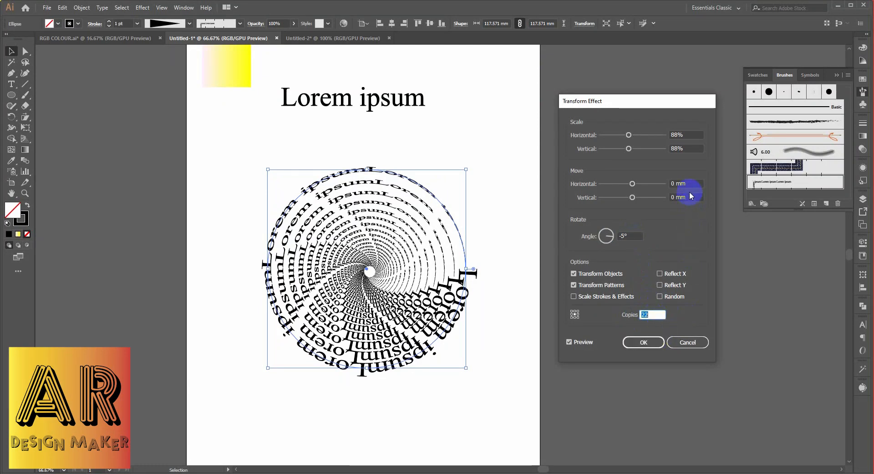
pyautogui.click(643, 342)
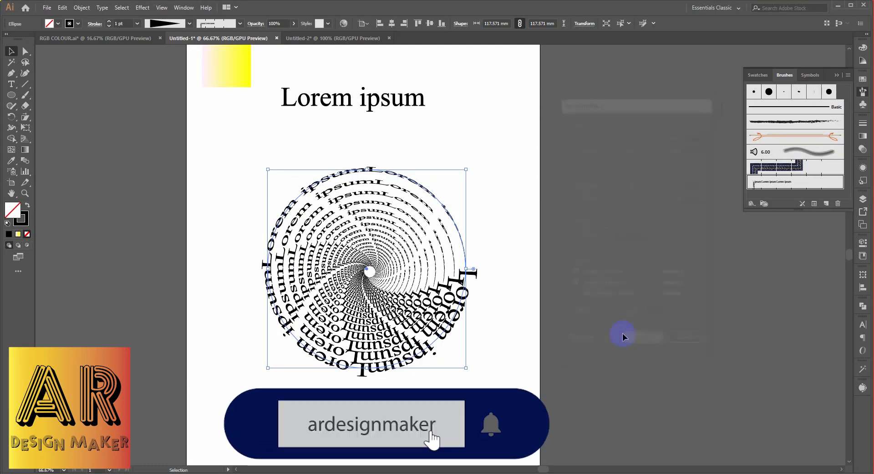
pyautogui.click(616, 392)
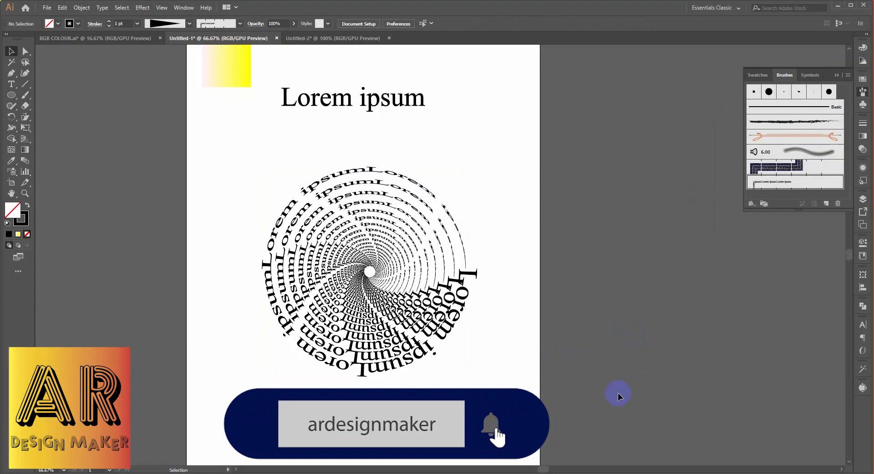
# - Expand the appearance of the circular text spiral and deselect it
pyautogui.click(267, 199)
pyautogui.click(321, 201)
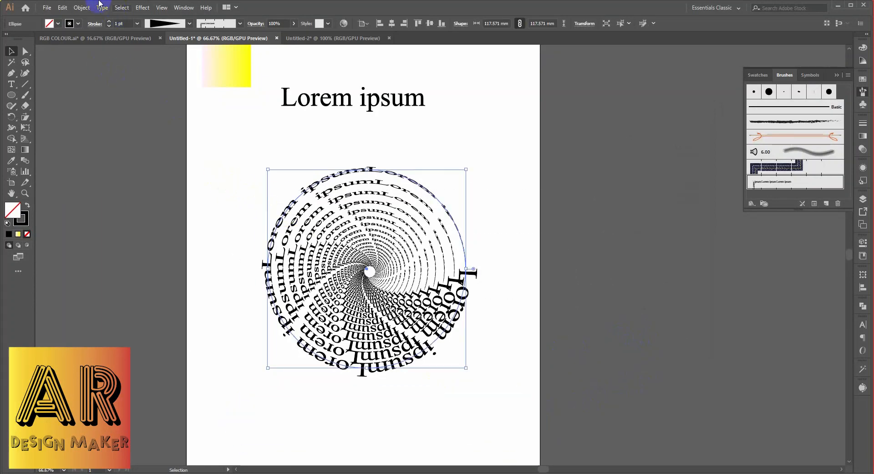
pyautogui.click(78, 8)
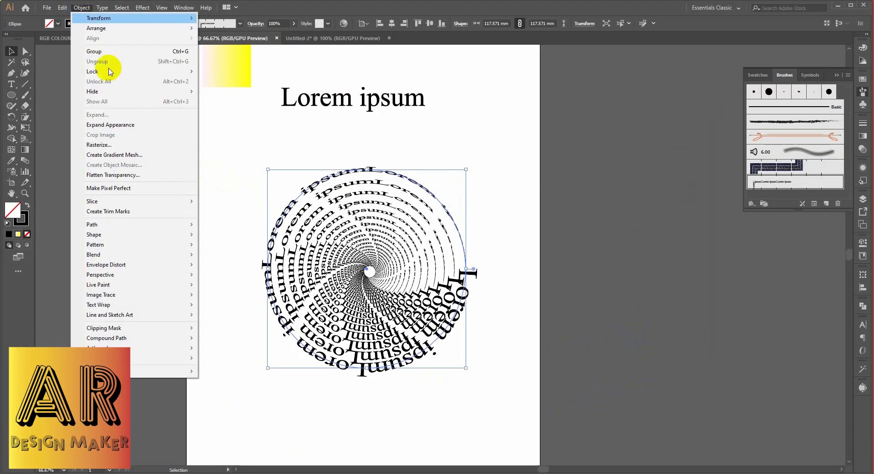
pyautogui.click(98, 126)
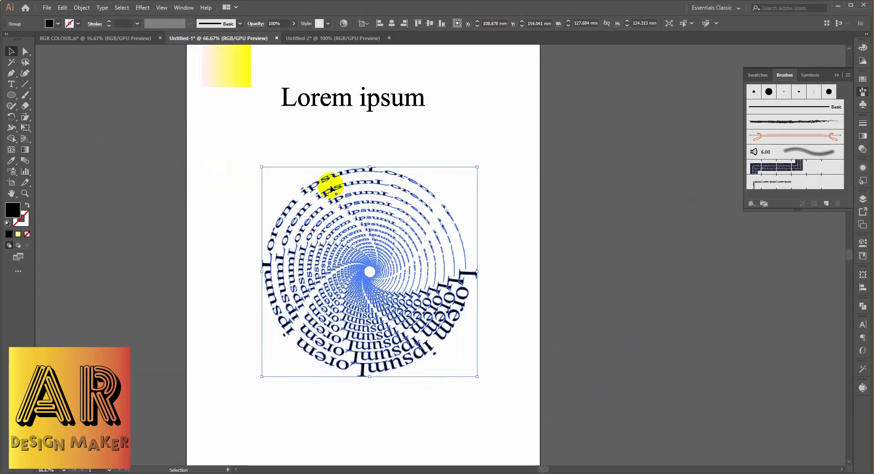
pyautogui.click(521, 237)
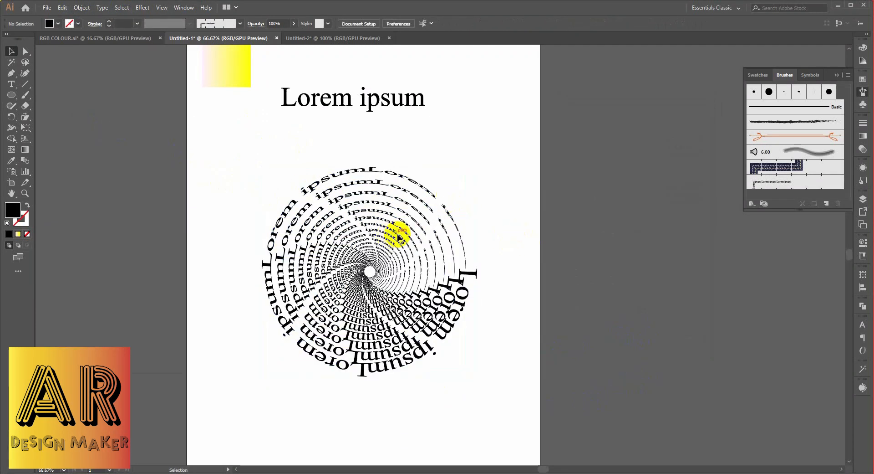
# - Ungroup the expanded text spiral and select only its innermost ring of text
pyautogui.scroll(1, 371, 272)
pyautogui.scroll(5, 372, 273)
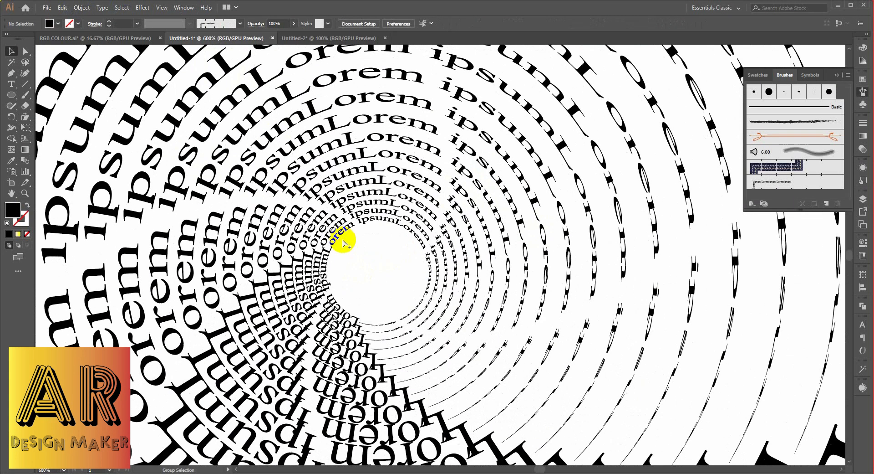
pyautogui.click(340, 233)
pyautogui.rightClick(344, 226)
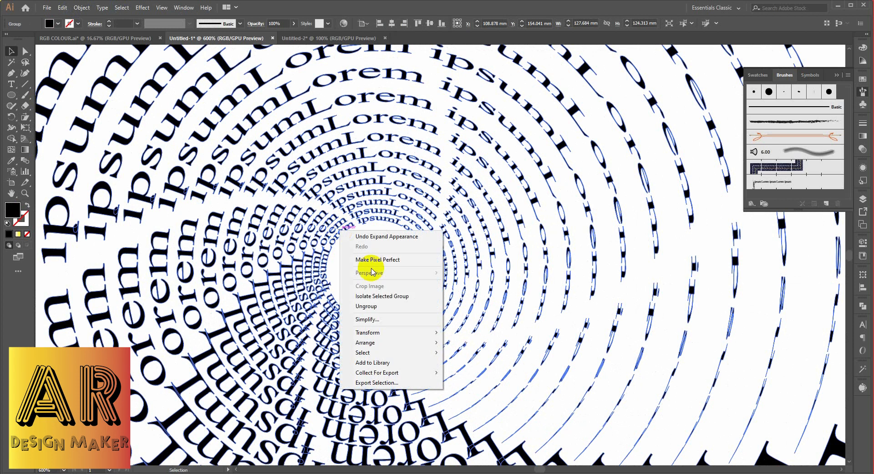
pyautogui.click(367, 305)
pyautogui.click(349, 253)
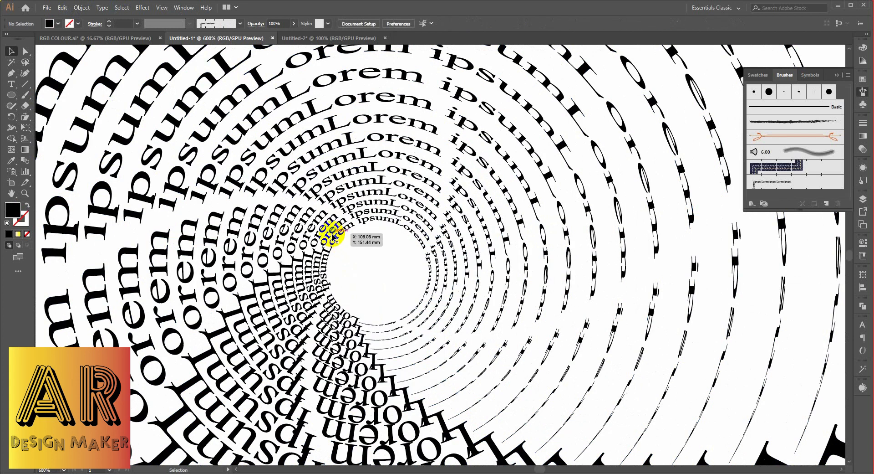
pyautogui.click(338, 241)
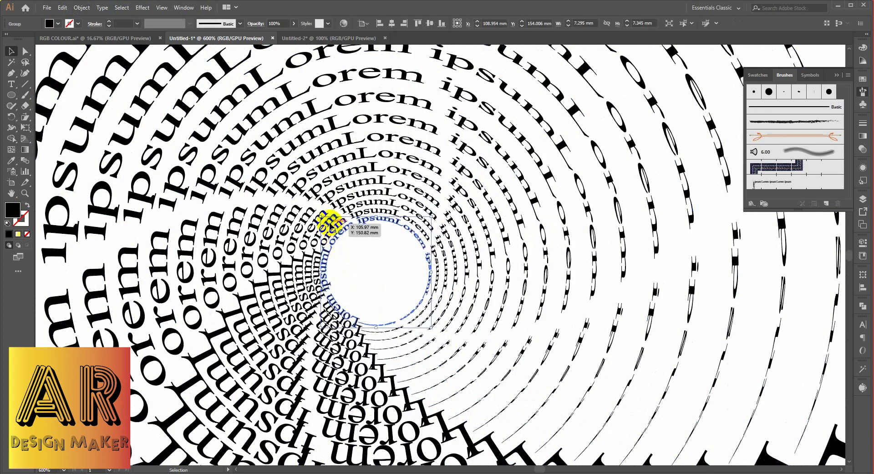
# - Add every second ring of text, from the innermost ring out through the middle of the spiral, to the selection
pyautogui.keyDown('ctrl'); pyautogui.click(329, 223); pyautogui.keyUp('ctrl')
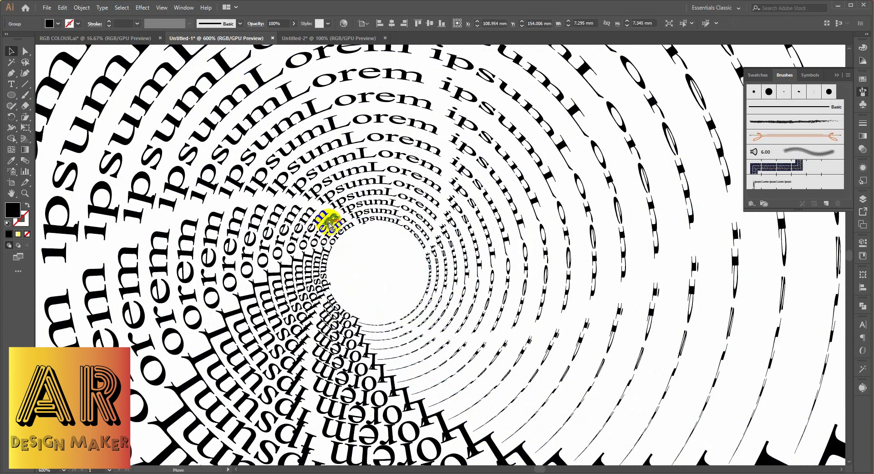
pyautogui.click(357, 247)
pyautogui.moveTo(341, 233); pyautogui.dragTo(343, 210)
pyautogui.scroll(-1, 140, 256)
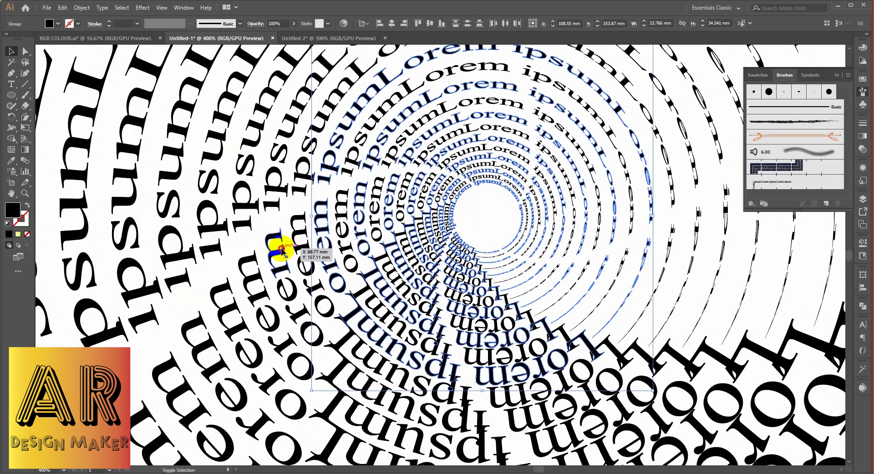
pyautogui.keyDown('shift'); pyautogui.click(282, 249); pyautogui.keyUp('shift')
pyautogui.keyDown('shift'); pyautogui.click(242, 303); pyautogui.keyUp('shift')
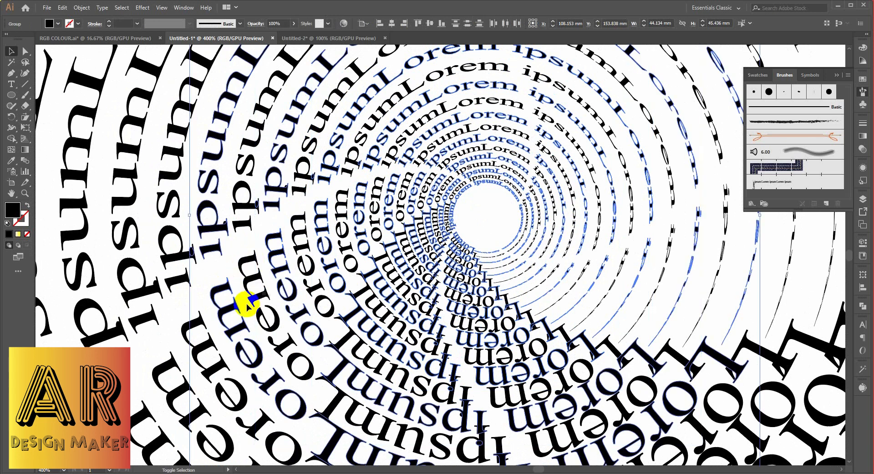
# - Extend the selection with every second outer ring, up to and including the outermost ring of text
pyautogui.moveTo(264, 320); pyautogui.dragTo(323, 156)
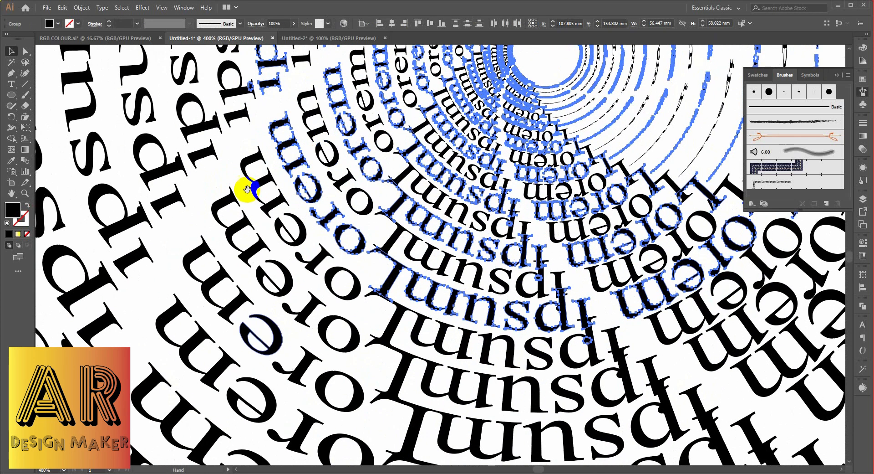
pyautogui.keyDown('shift'); pyautogui.click(233, 199); pyautogui.keyUp('shift')
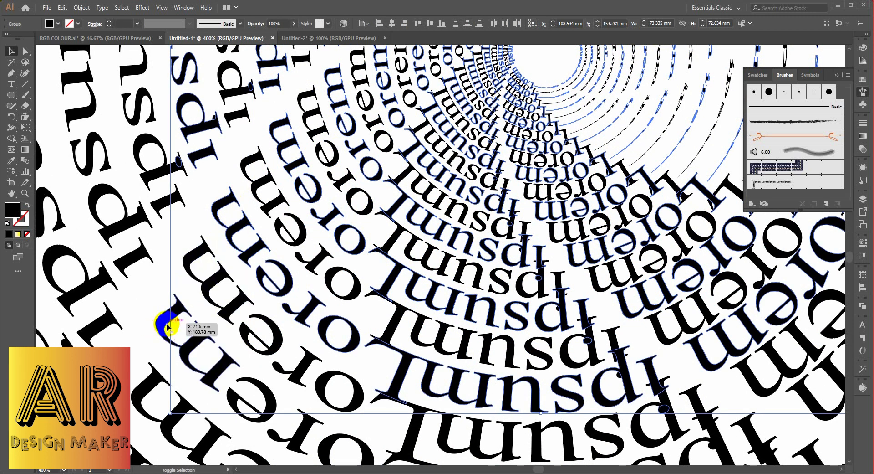
pyautogui.keyDown('shift'); pyautogui.click(168, 326); pyautogui.keyUp('shift')
pyautogui.scroll(-1, 230, 283)
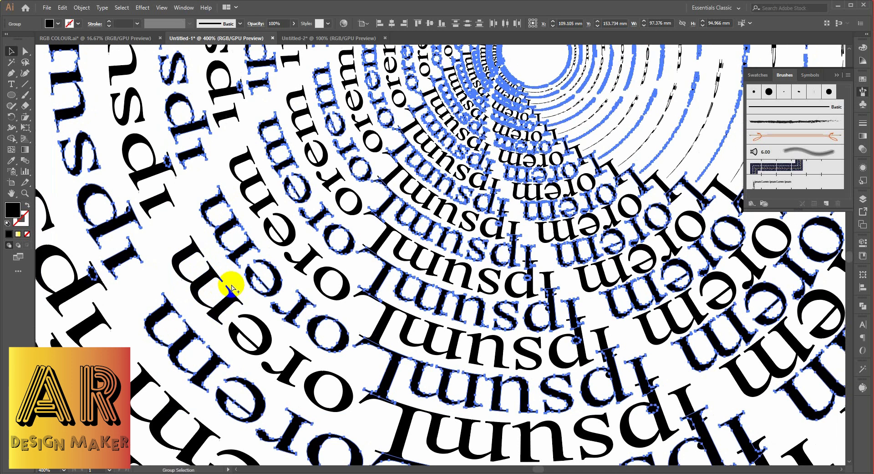
pyautogui.scroll(-1, 230, 284)
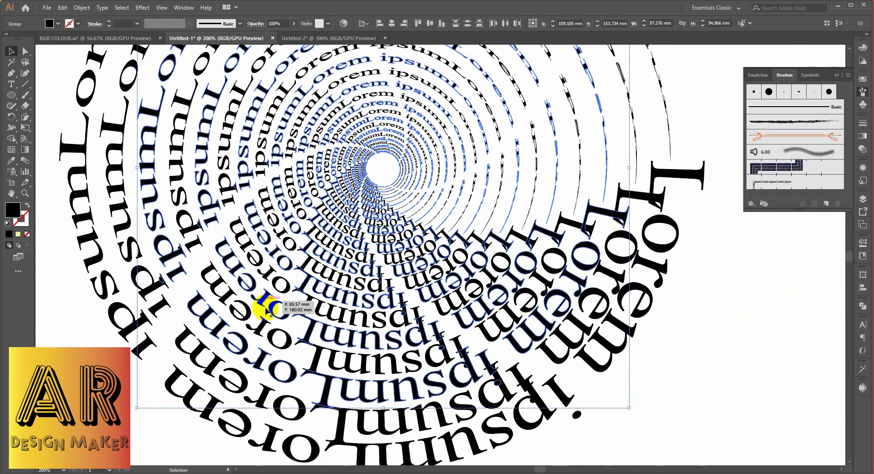
pyautogui.scroll(-3, 279, 221)
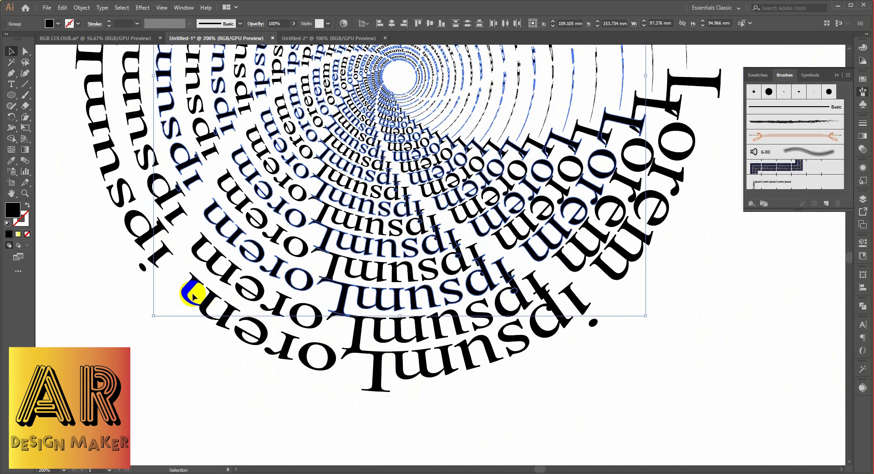
pyautogui.keyDown('shift'); pyautogui.click(185, 289); pyautogui.keyUp('shift')
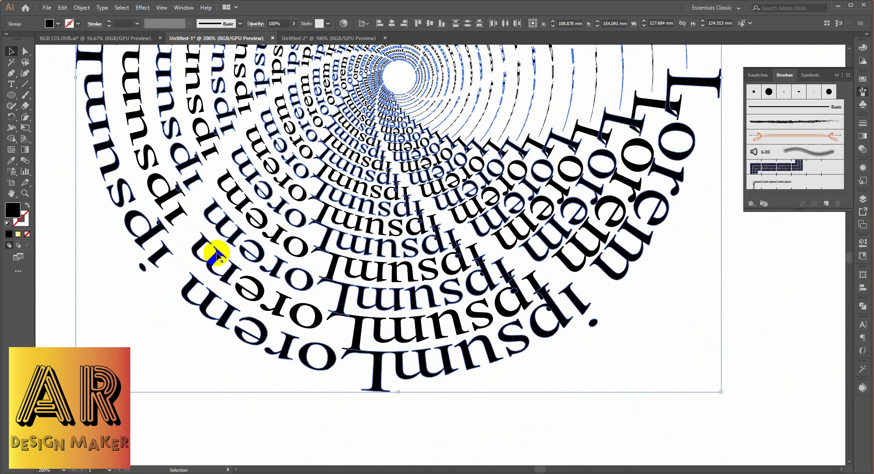
# - Apply the white-to-yellow gradient of the small rectangle to the selected rings with the Eyedropper and deselect them
pyautogui.scroll(-1, 227, 259)
pyautogui.scroll(-1, 226, 260)
pyautogui.scroll(3, 48, 242)
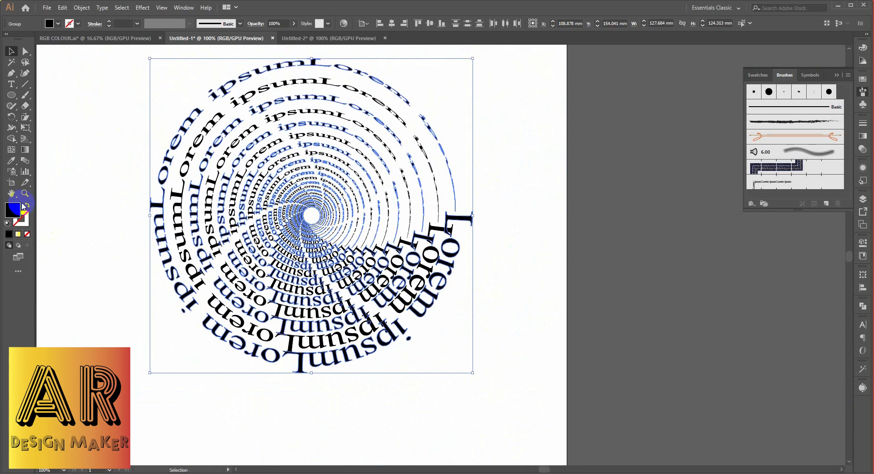
pyautogui.click(11, 161)
pyautogui.scroll(-2, 131, 182)
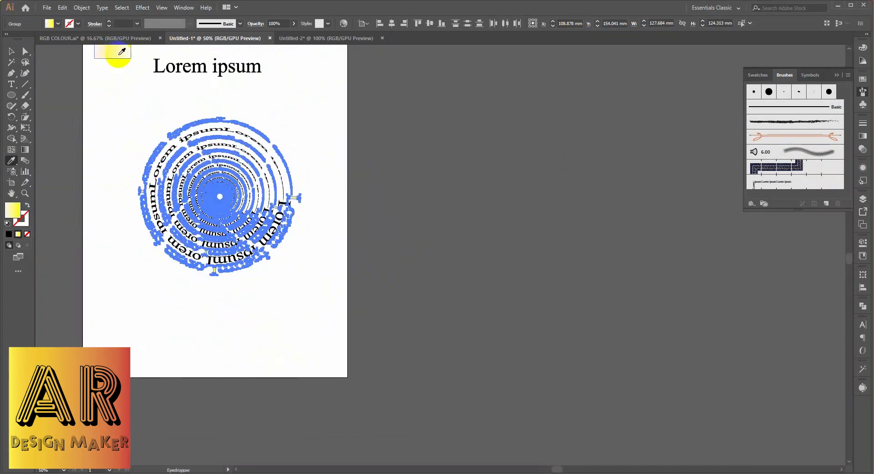
pyautogui.click(14, 54)
pyautogui.click(94, 108)
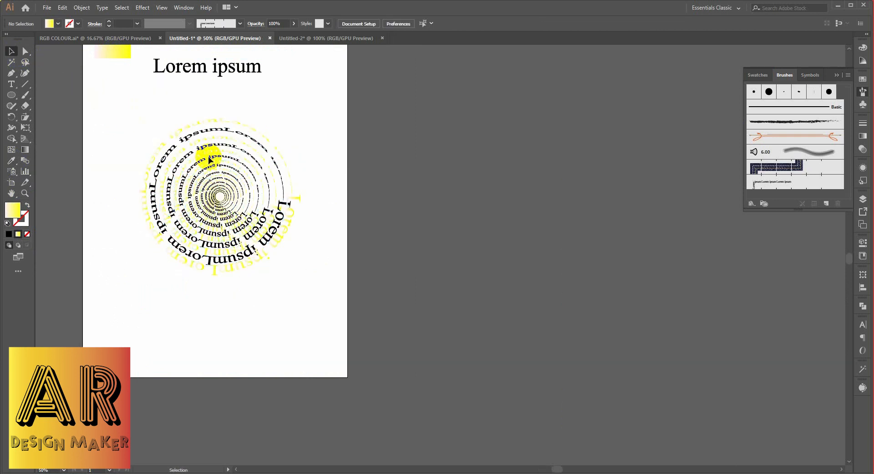
# - Select all the black text rings with the Magic Wand, set their fill to green 078E1A and deselect them
pyautogui.scroll(1, 293, 212)
pyautogui.scroll(1, 293, 211)
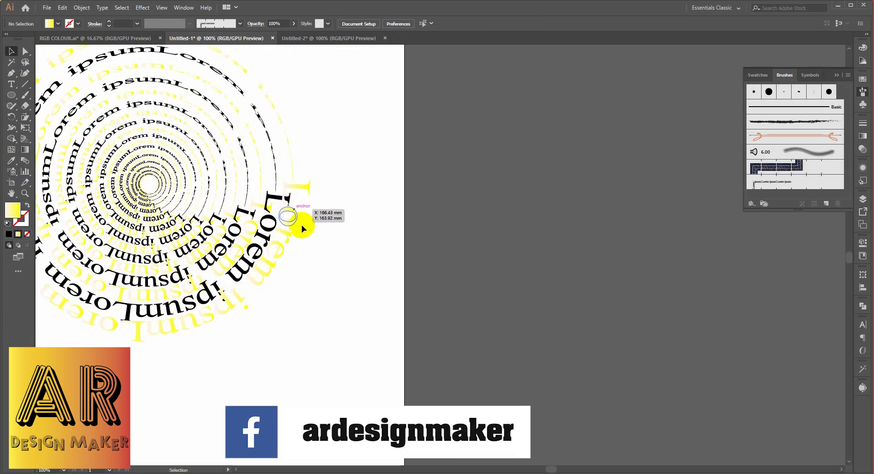
pyautogui.hscroll(-5, 560, 267)
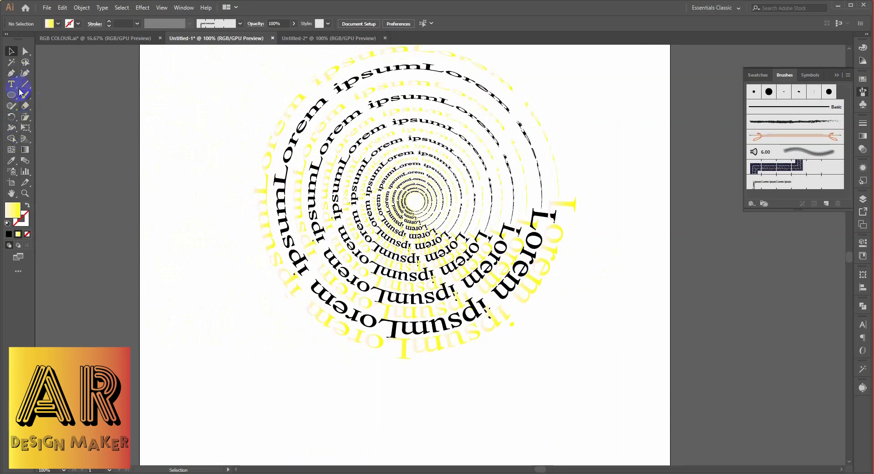
pyautogui.click(11, 63)
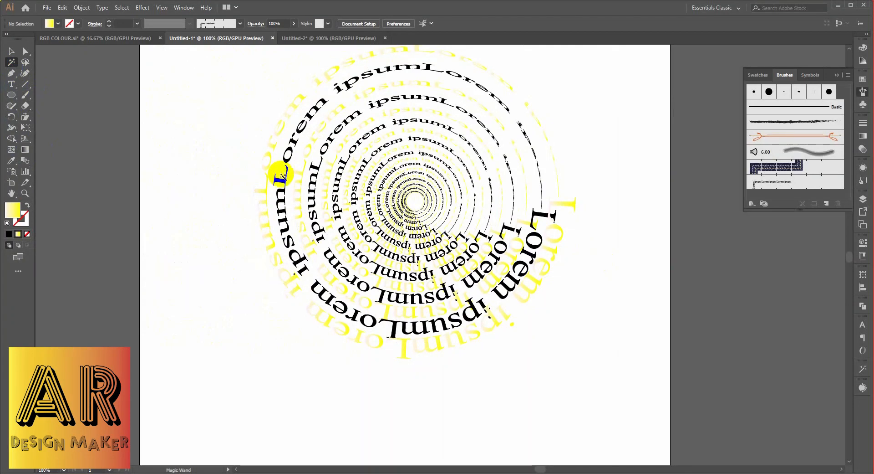
pyautogui.click(279, 177)
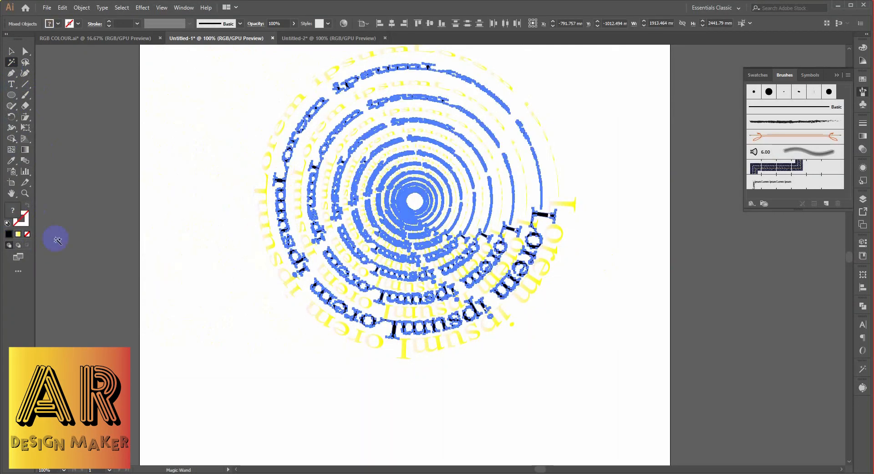
pyautogui.doubleClick(15, 213)
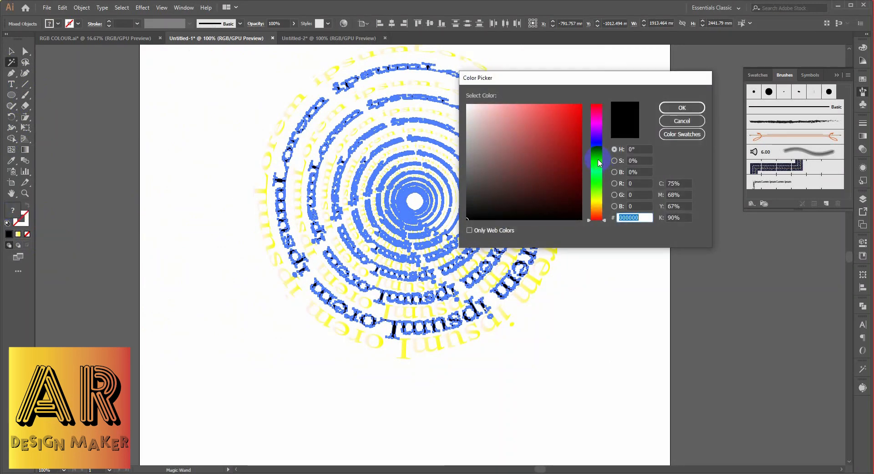
pyautogui.moveTo(599, 162); pyautogui.dragTo(577, 154)
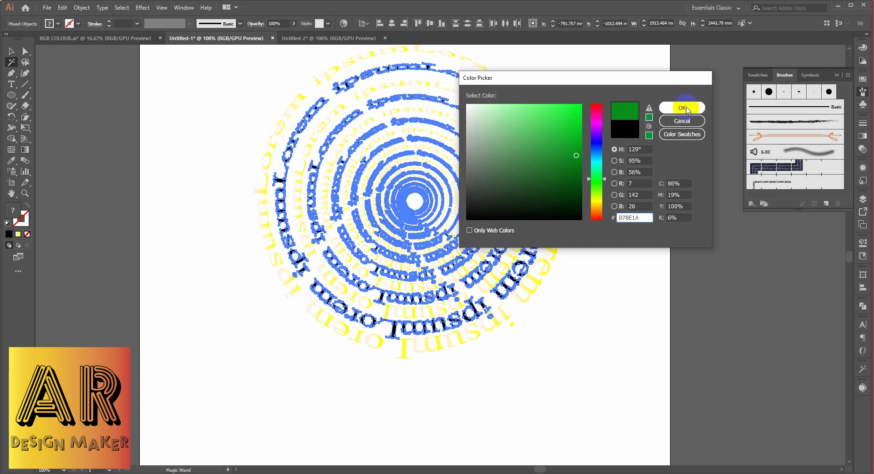
pyautogui.click(682, 108)
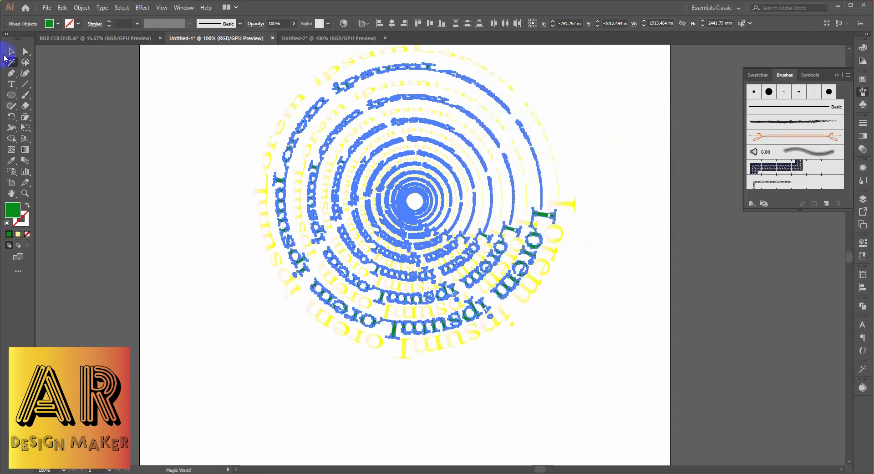
pyautogui.click(11, 53)
pyautogui.click(113, 97)
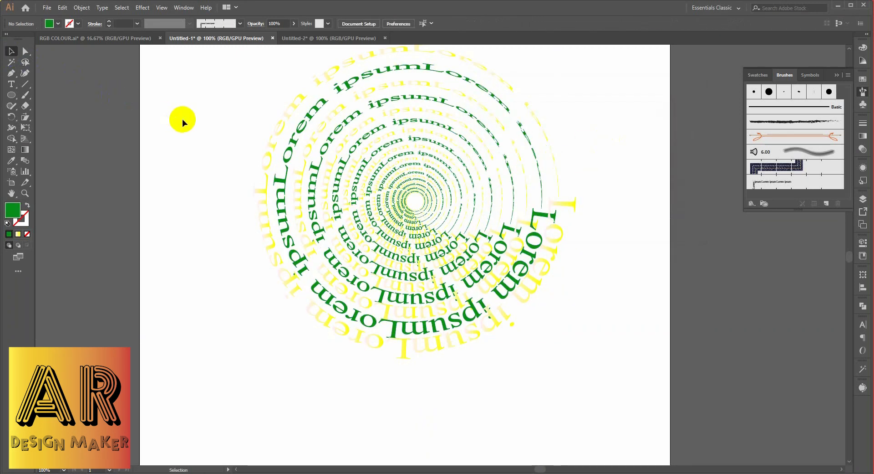
# - Select the whole yellow and green text spiral, copy it and deselect it
pyautogui.moveTo(182, 119); pyautogui.dragTo(589, 360)
pyautogui.hotkey('ctrl', 'c')
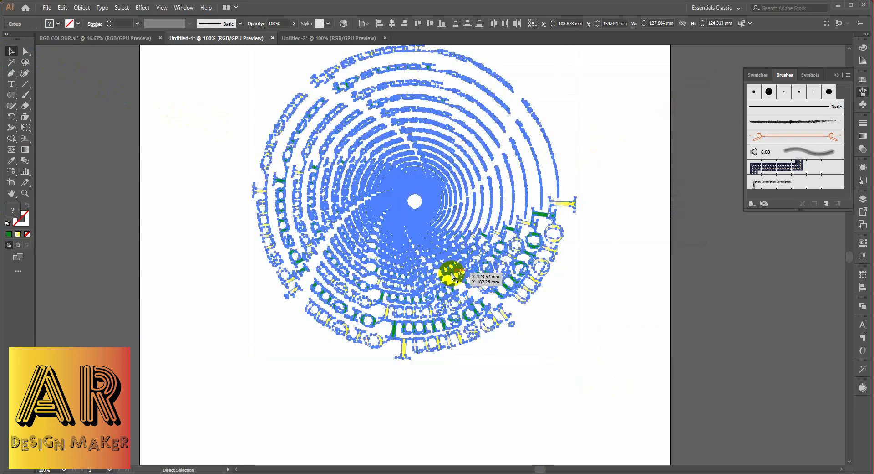
pyautogui.click(136, 131)
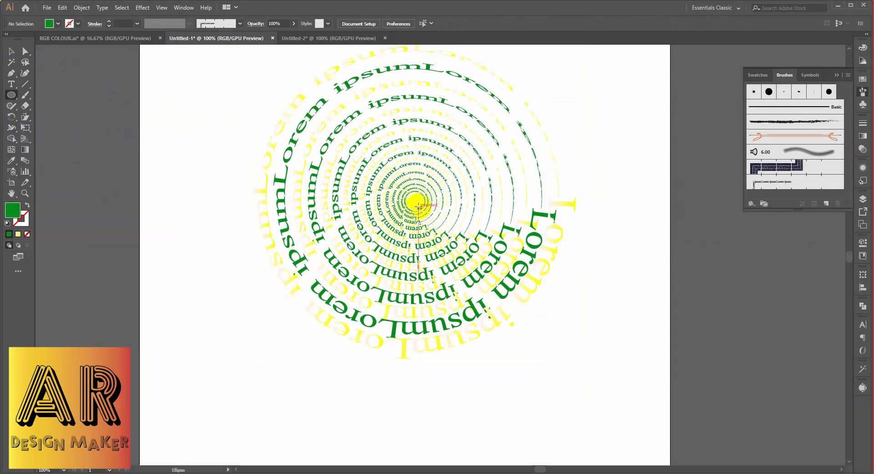
# - Draw a square about 136 mm wide centred on the spiral and give it a black fill with no stroke
pyautogui.moveTo(11, 95); pyautogui.dragTo(54, 95)
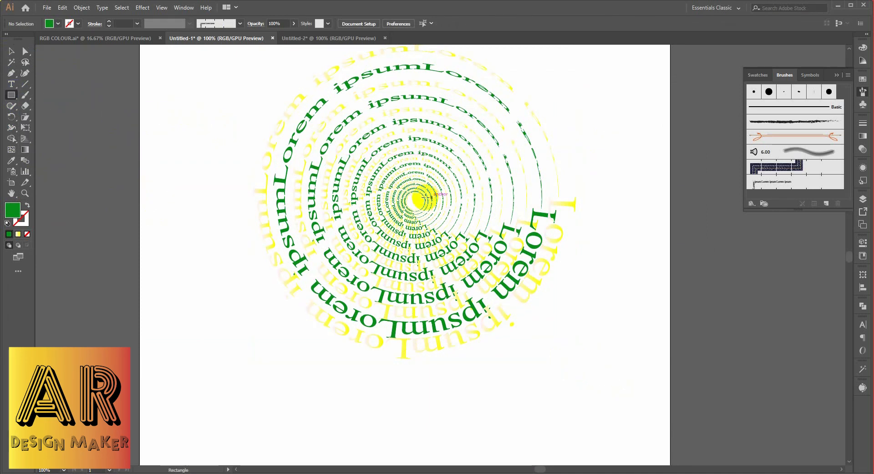
pyautogui.moveTo(415, 201); pyautogui.dragTo(544, 371)
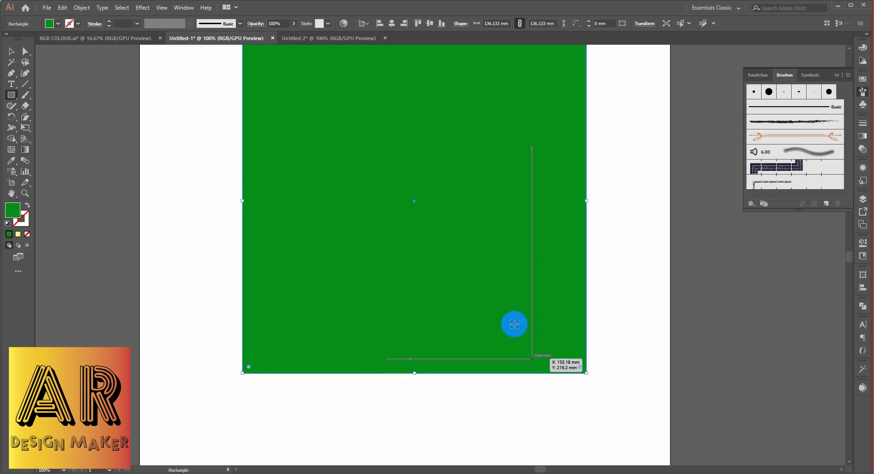
pyautogui.click(7, 223)
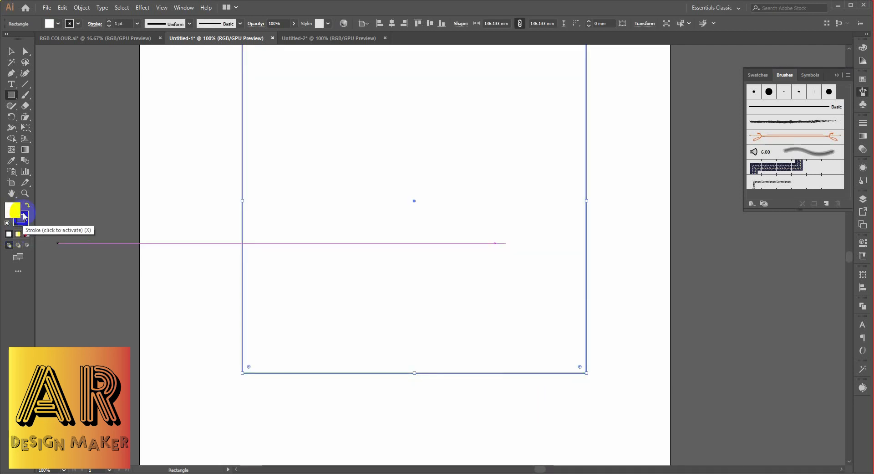
pyautogui.click(27, 205)
pyautogui.click(24, 216)
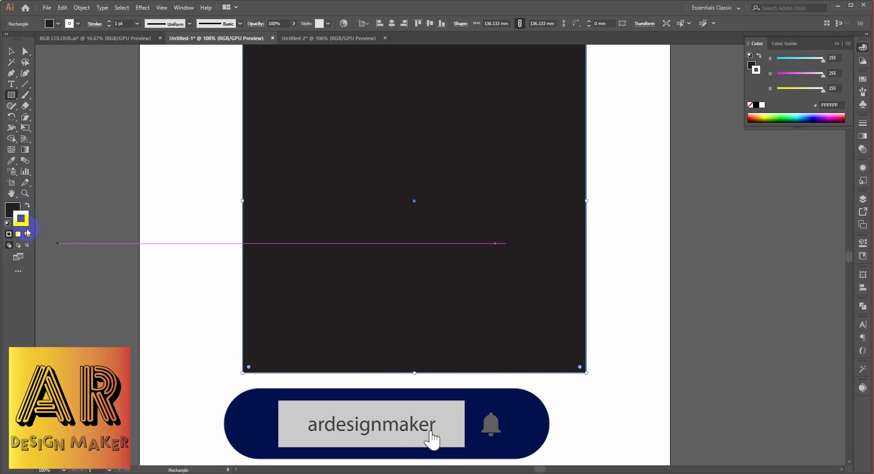
pyautogui.click(27, 234)
pyautogui.click(13, 54)
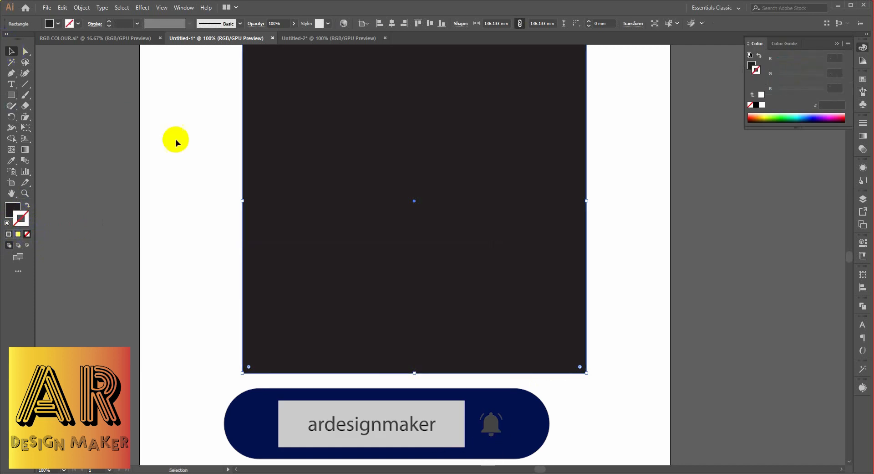
# - Send the black square to the back behind the text spiral and deselect it
pyautogui.rightClick(283, 194)
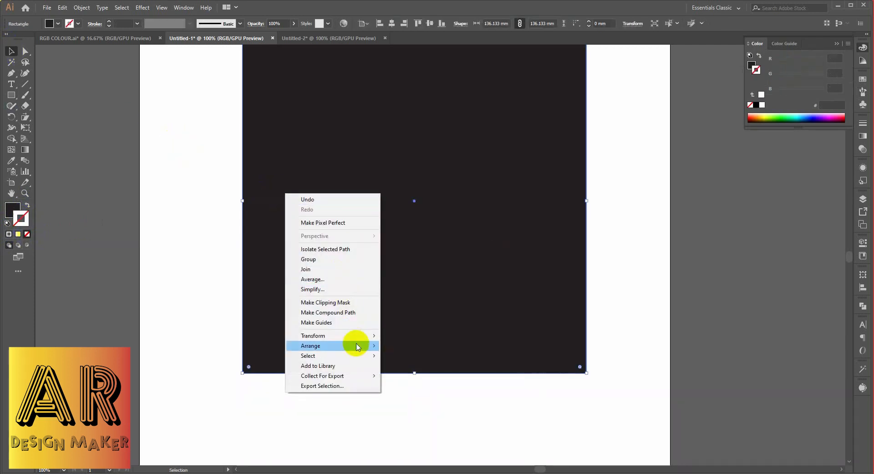
pyautogui.moveTo(357, 345)
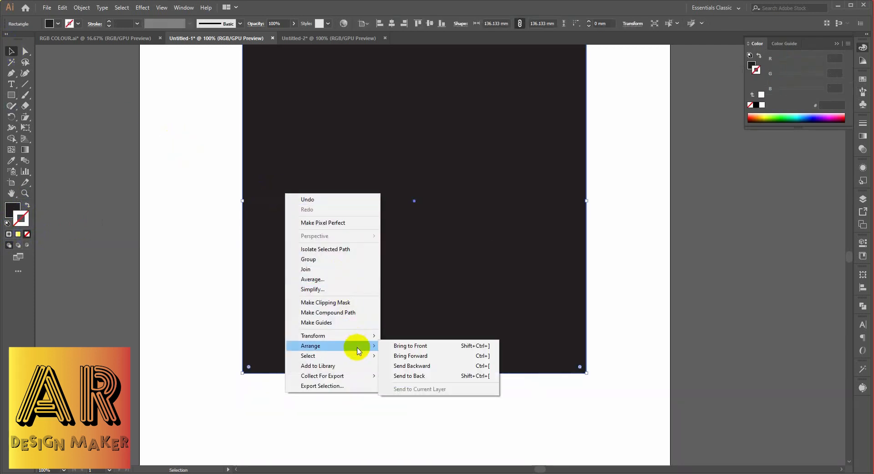
pyautogui.click(409, 376)
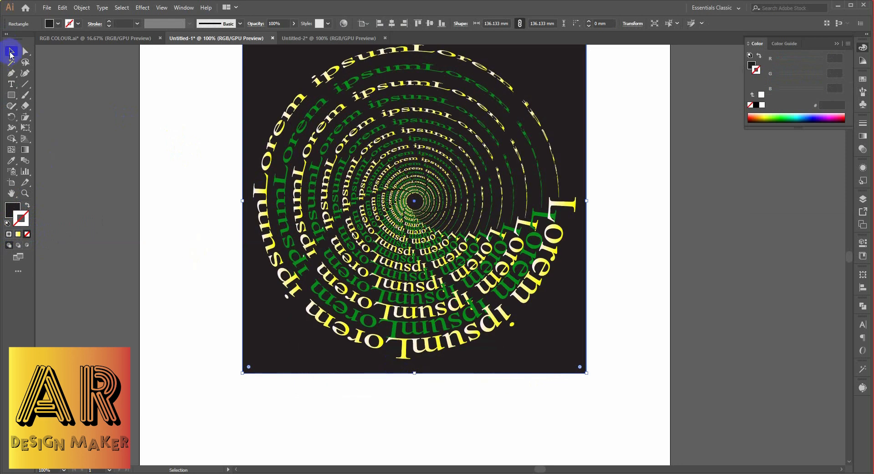
pyautogui.click(173, 154)
pyautogui.press('space')
pyautogui.moveTo(247, 158); pyautogui.dragTo(238, 224)
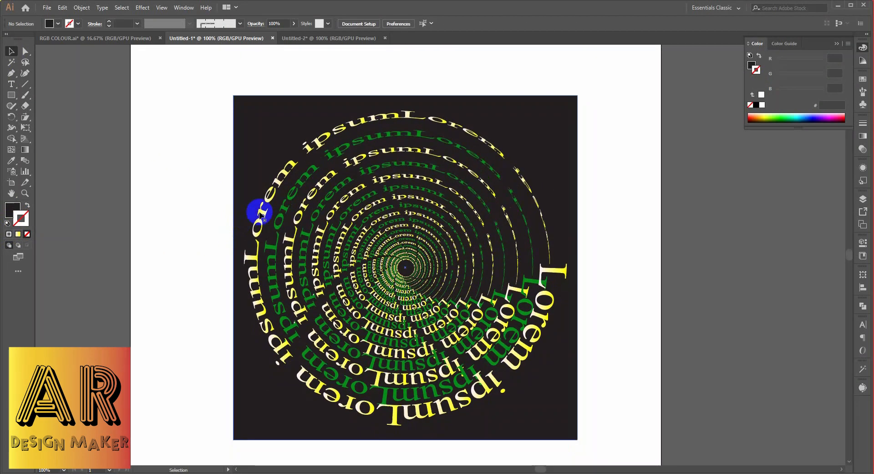